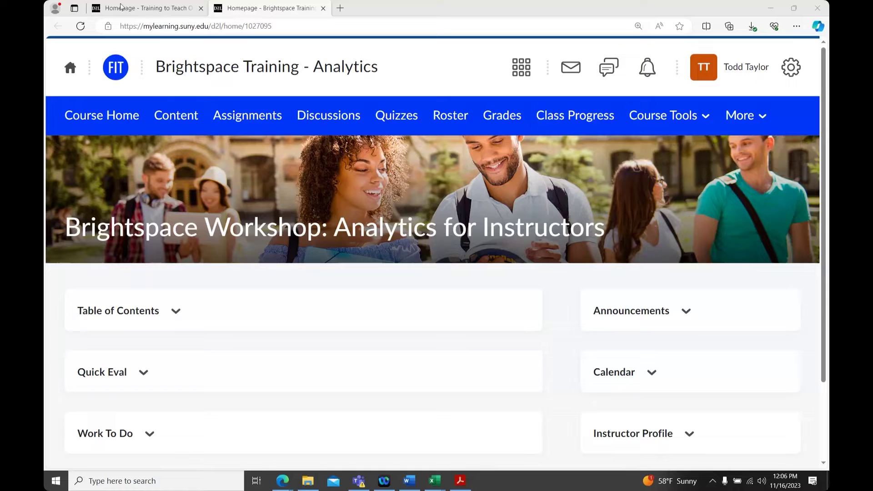
# - Switch to the Training to Teach Online Fall 2023 course and open its Content area
pyautogui.moveTo(119, 10)
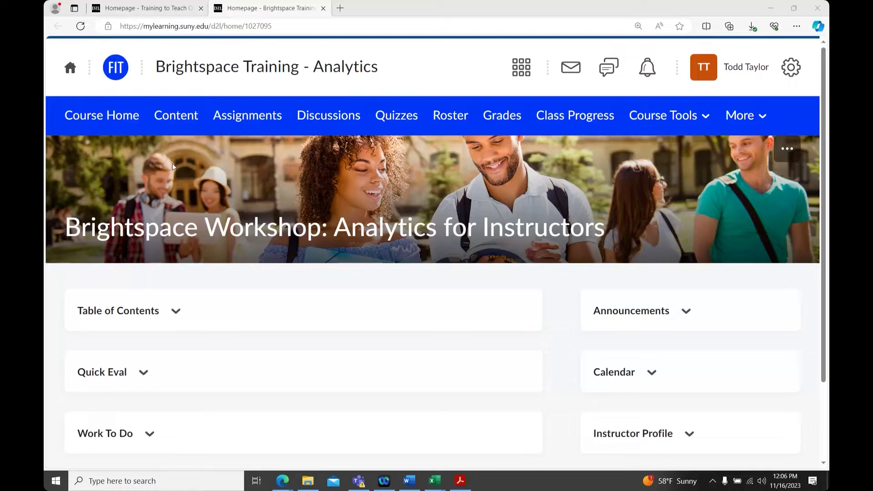
pyautogui.click(137, 8)
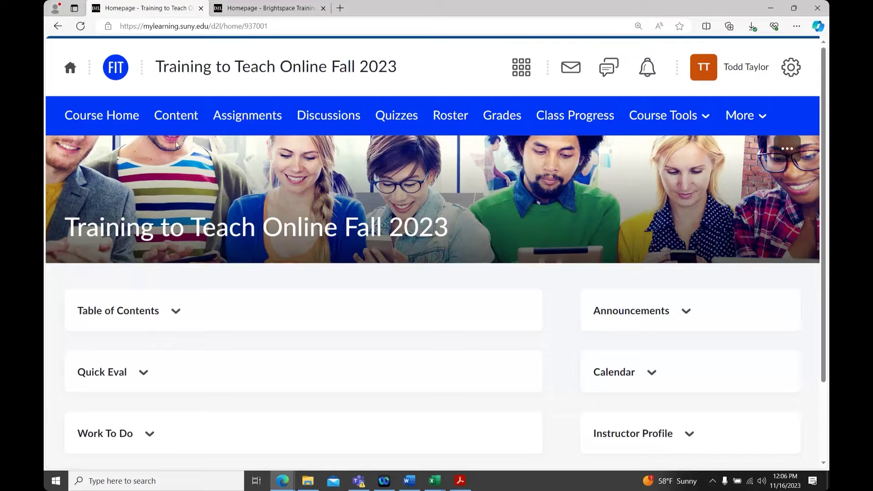
pyautogui.click(172, 117)
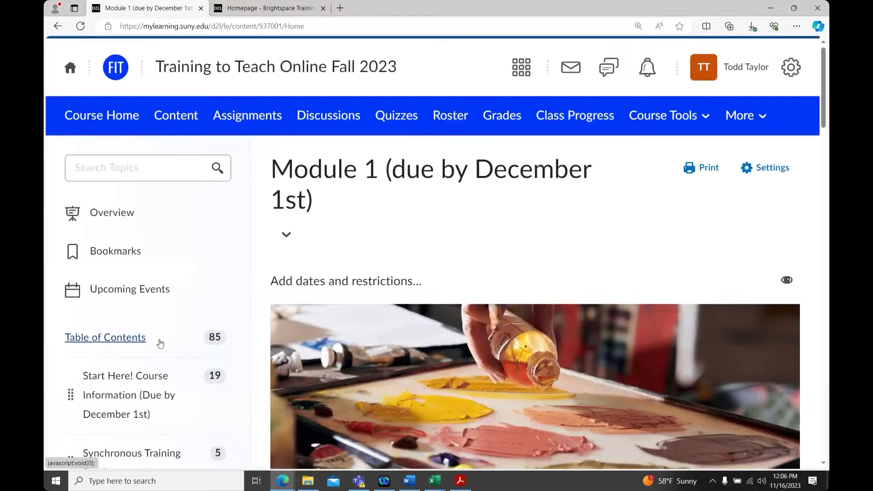
# - Open the content statistics reports from the course's full Table of Contents
pyautogui.scroll(-2, 164, 341)
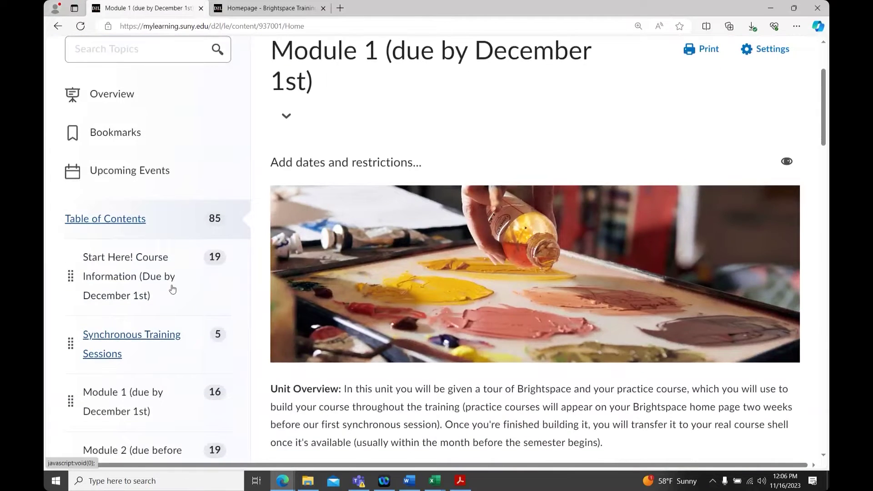
pyautogui.click(134, 233)
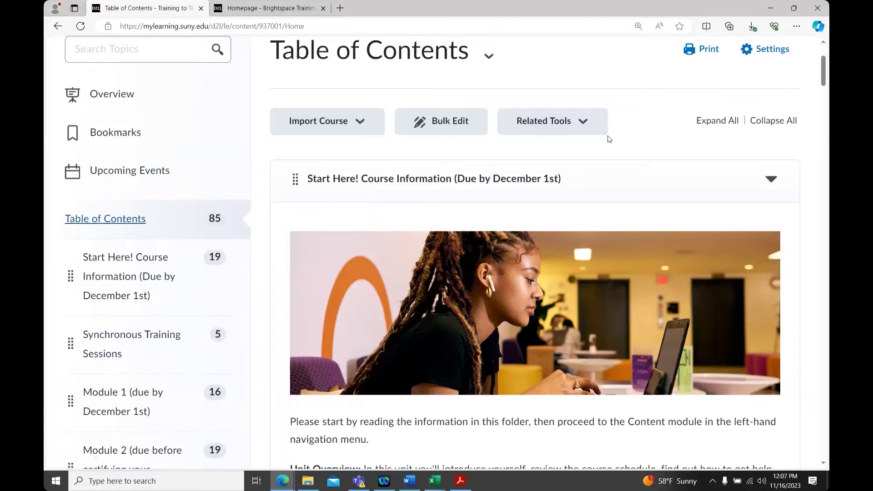
pyautogui.click(586, 124)
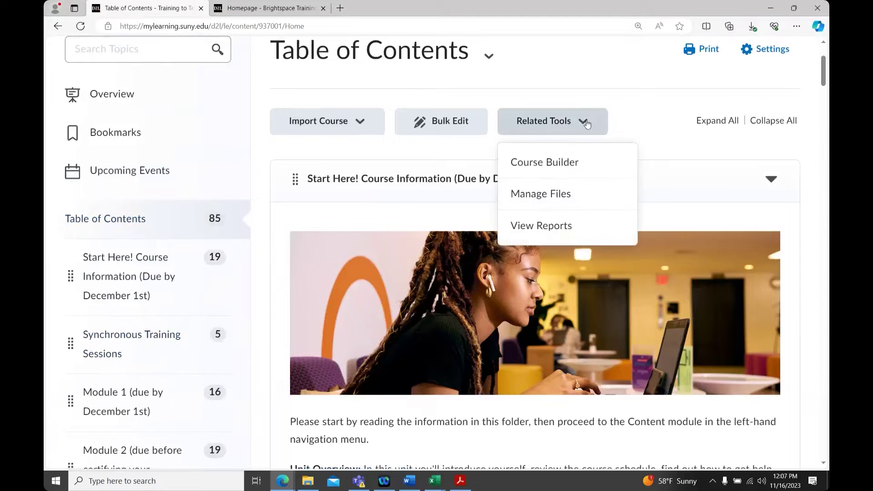
pyautogui.click(592, 233)
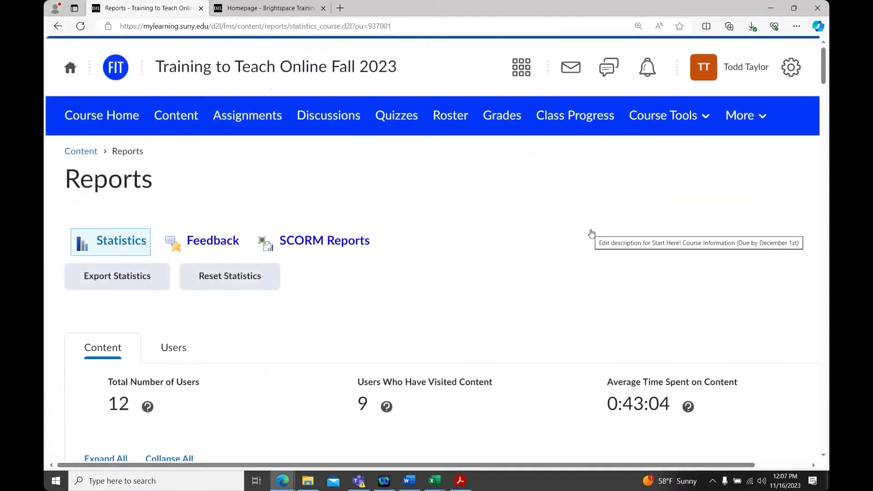
# - Examine the Available To and Users Visited figures for the topics in the Start Here! Course Information module
pyautogui.scroll(-4, 498, 227)
pyautogui.scroll(-3, 498, 225)
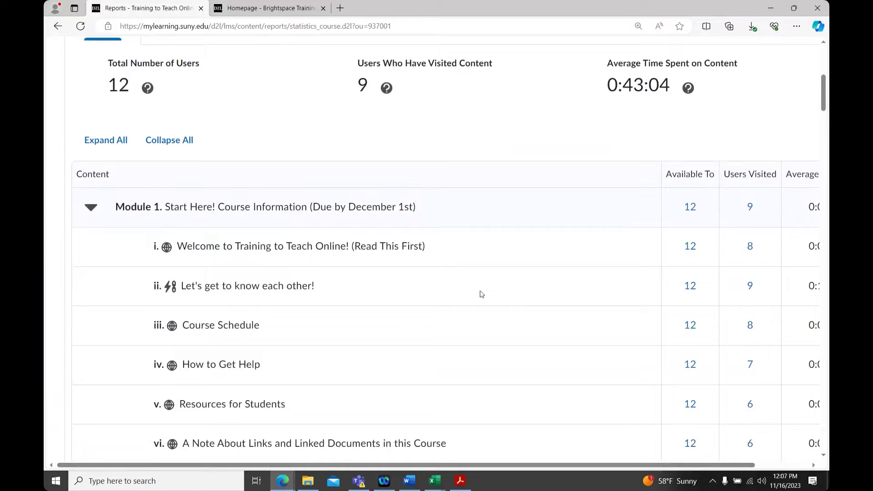
pyautogui.scroll(-1, 482, 294)
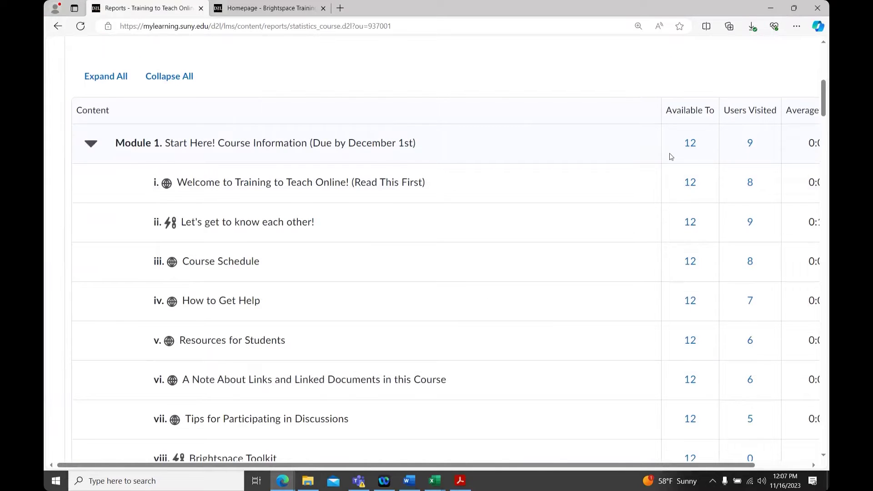
pyautogui.scroll(-4, 670, 156)
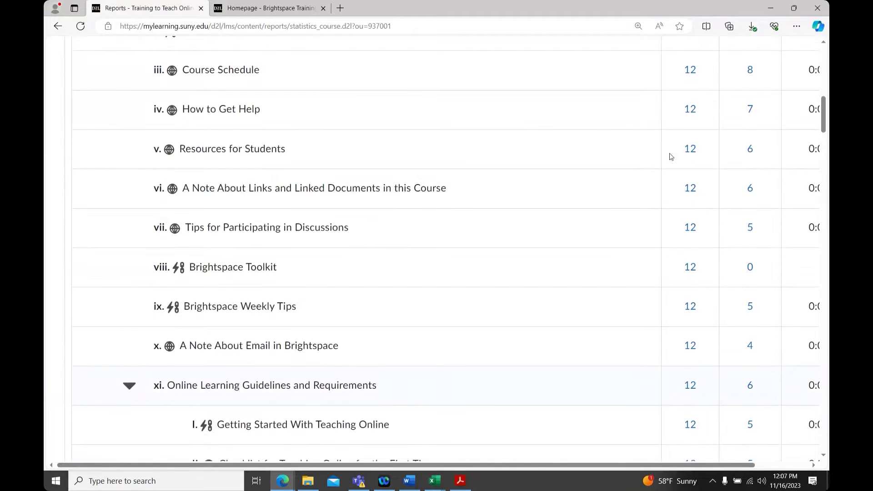
pyautogui.scroll(3, 671, 156)
pyautogui.scroll(-1, 740, 152)
pyautogui.scroll(3, 740, 152)
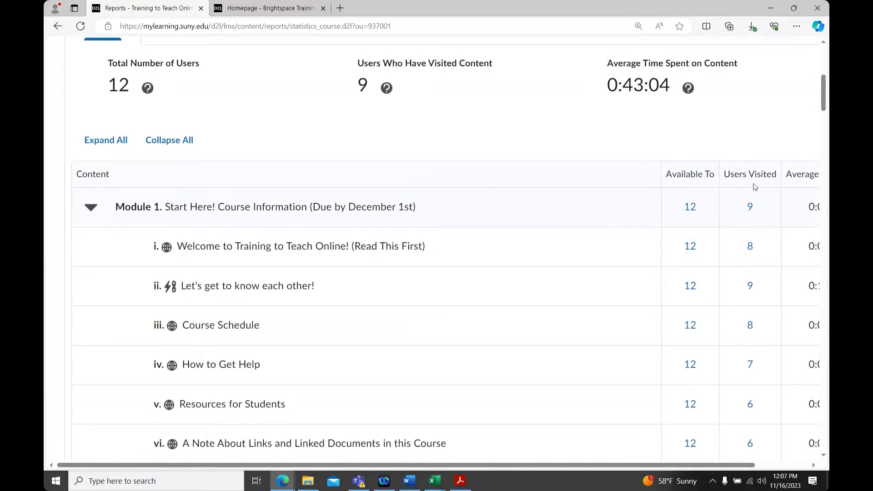
pyautogui.scroll(-4, 783, 203)
pyautogui.scroll(-3, 783, 204)
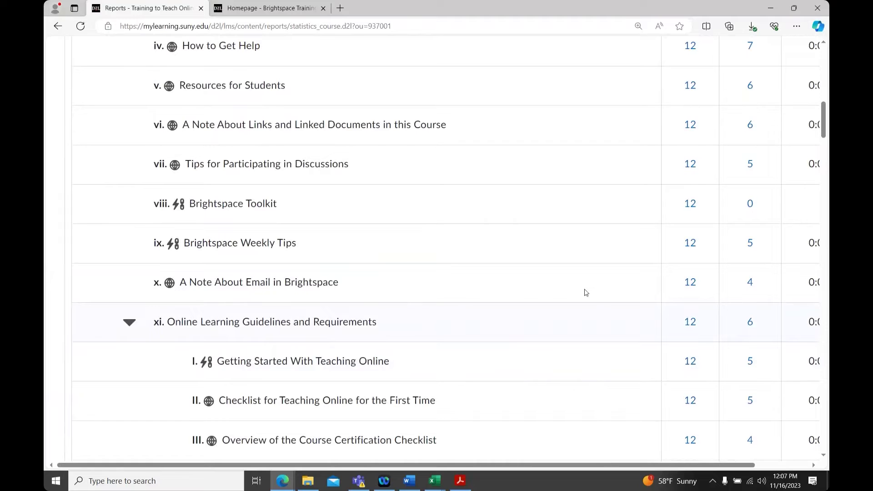
pyautogui.scroll(3, 587, 293)
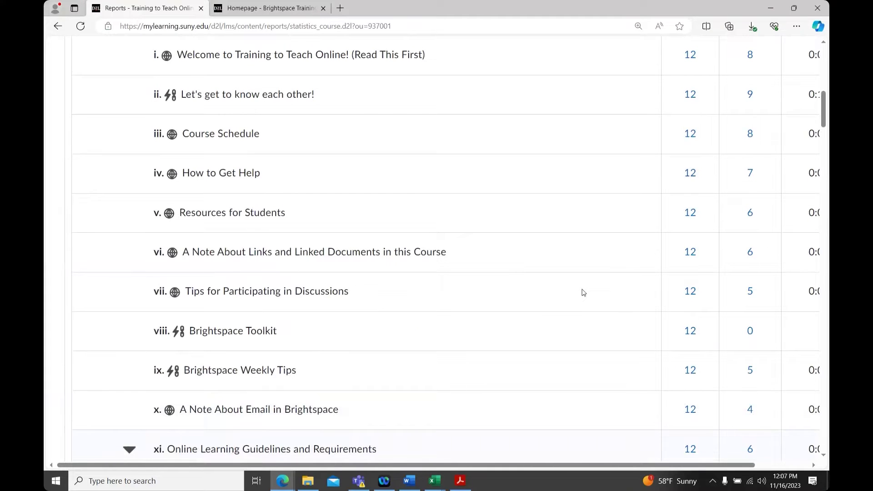
pyautogui.scroll(3, 586, 287)
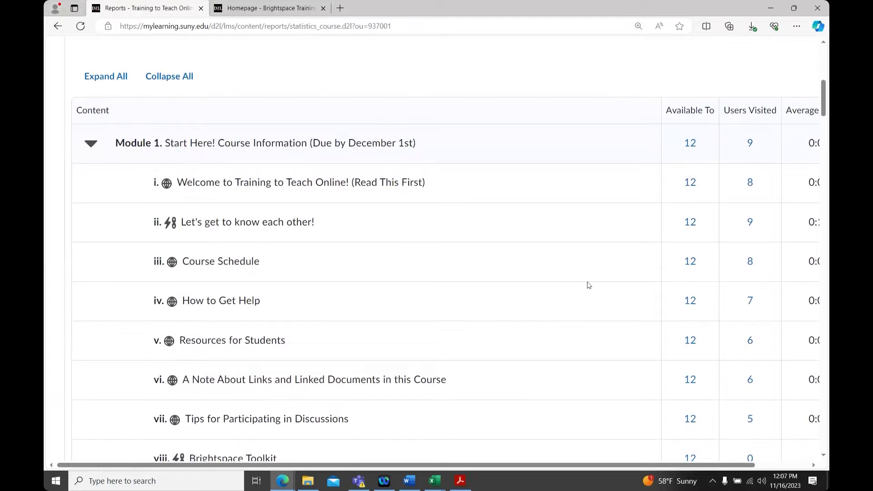
# - Compare topic visits across Online Learning Guidelines and Requirements, Synchronous Training Sessions, Module 1 and the start of Module 2
pyautogui.scroll(-3, 650, 191)
pyautogui.scroll(-6, 641, 200)
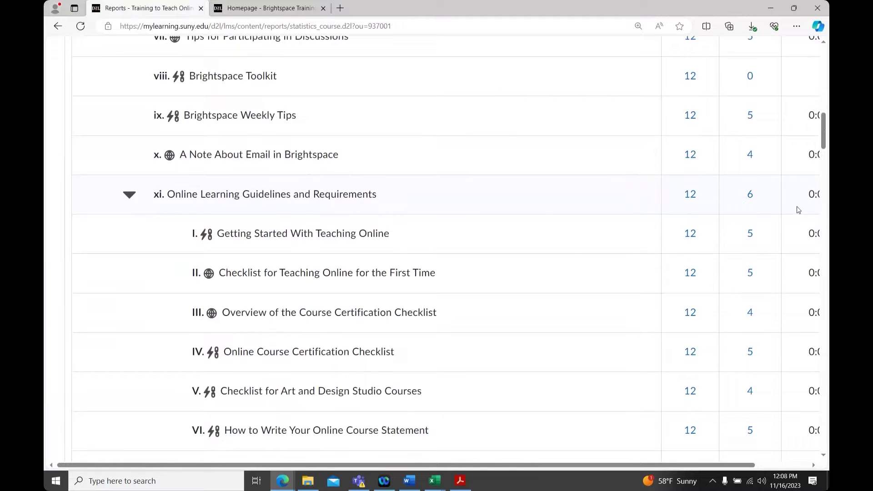
pyautogui.scroll(-3, 799, 212)
pyautogui.scroll(-2, 799, 213)
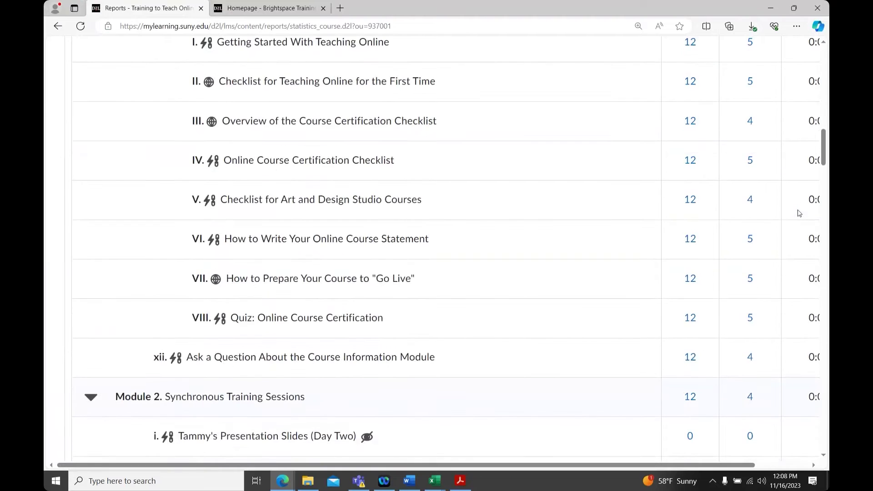
pyautogui.scroll(-1, 799, 214)
pyautogui.scroll(-3, 799, 215)
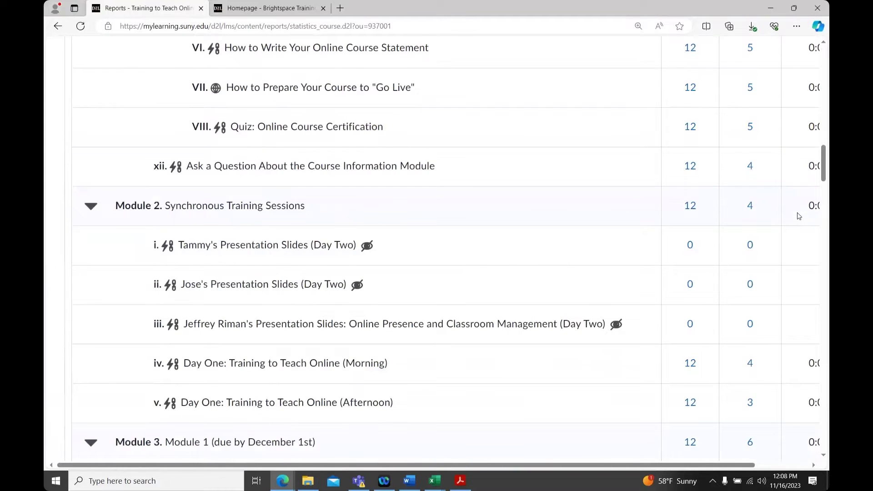
pyautogui.scroll(-1, 799, 216)
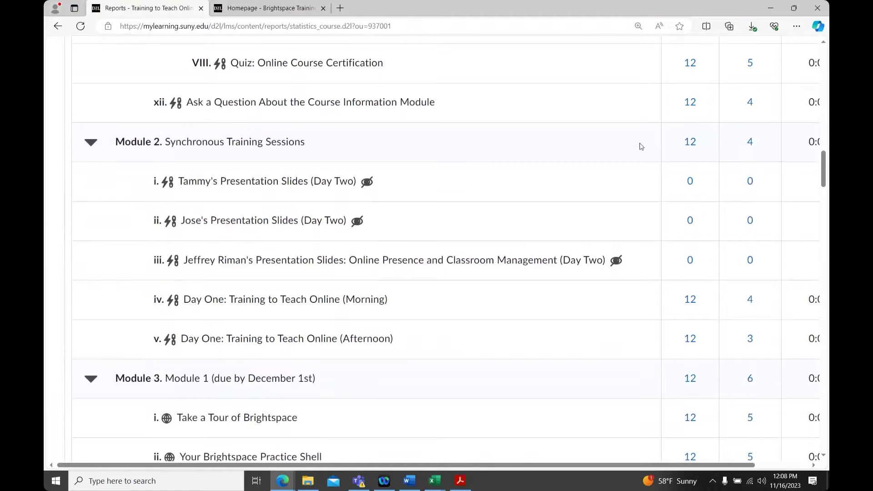
pyautogui.scroll(-1, 642, 147)
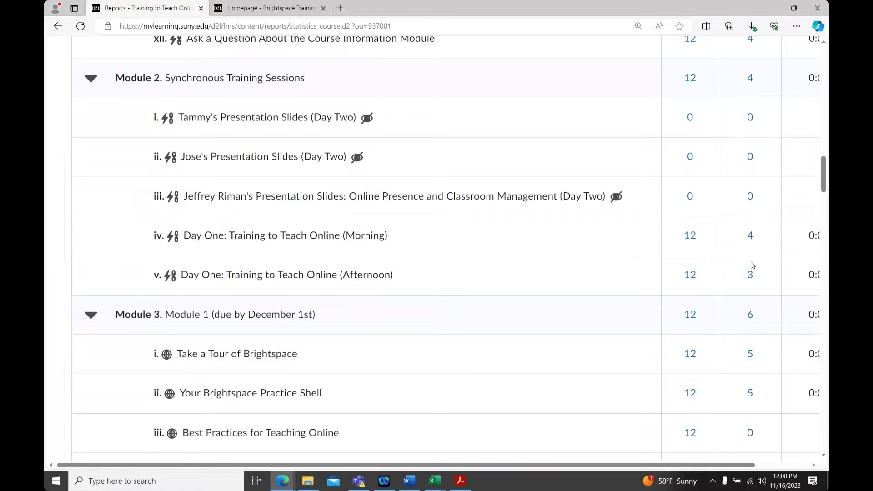
pyautogui.scroll(-1, 752, 265)
pyautogui.scroll(-1, 612, 256)
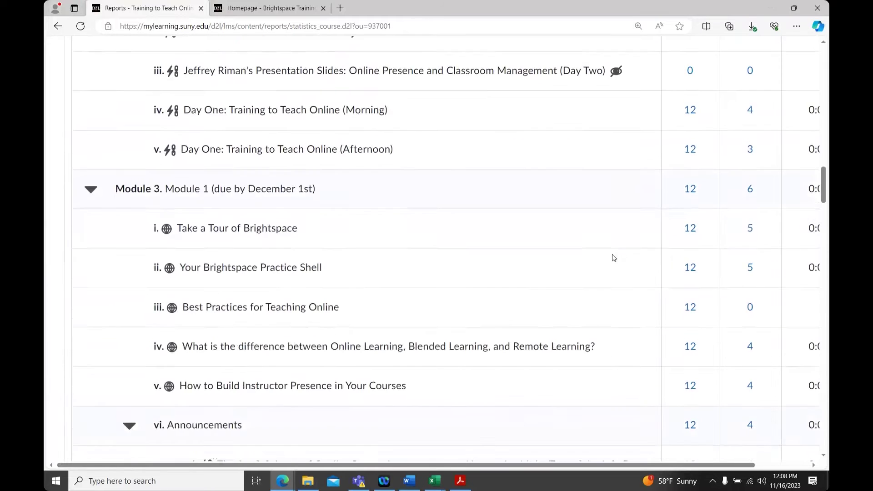
pyautogui.scroll(-4, 613, 258)
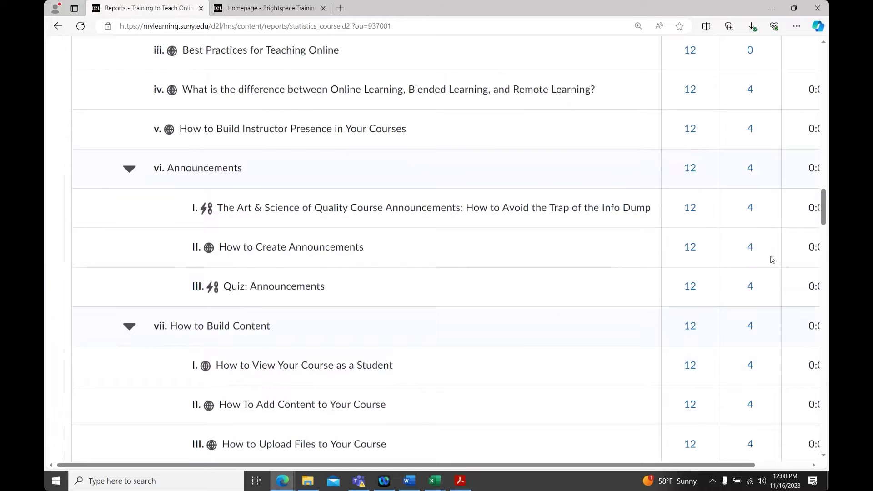
pyautogui.scroll(-3, 727, 277)
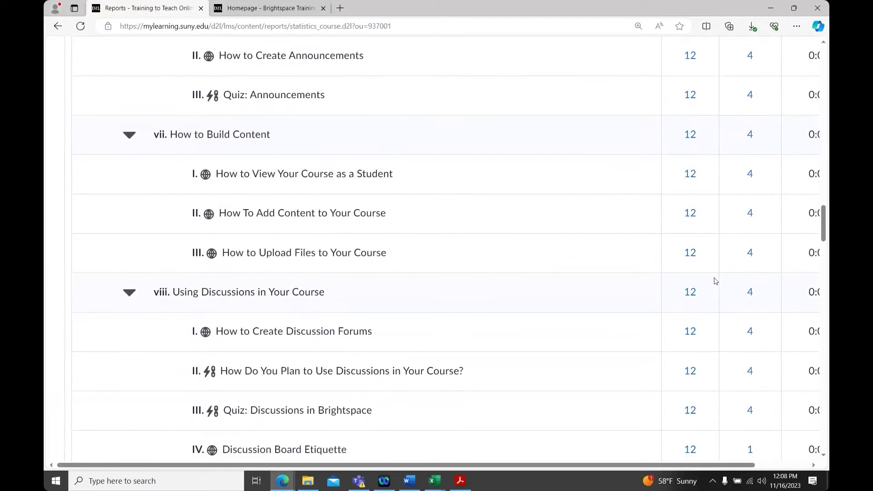
pyautogui.scroll(-3, 714, 281)
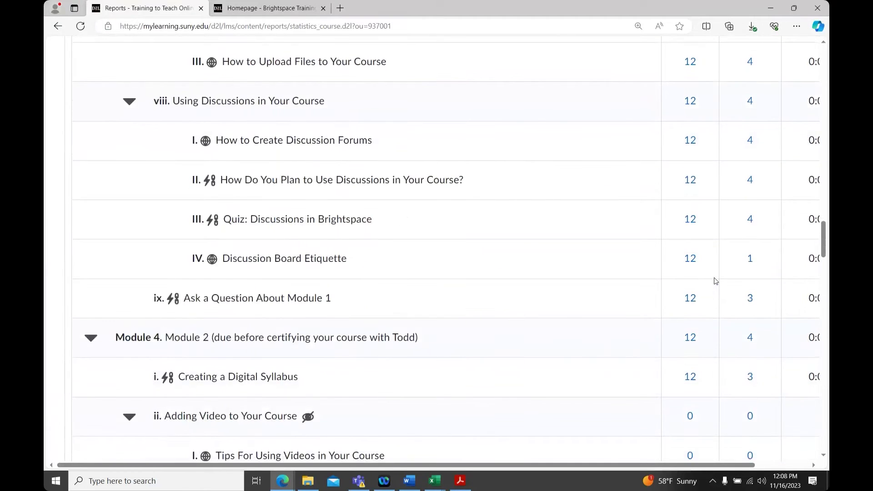
pyautogui.scroll(-1, 714, 281)
pyautogui.scroll(-1, 715, 281)
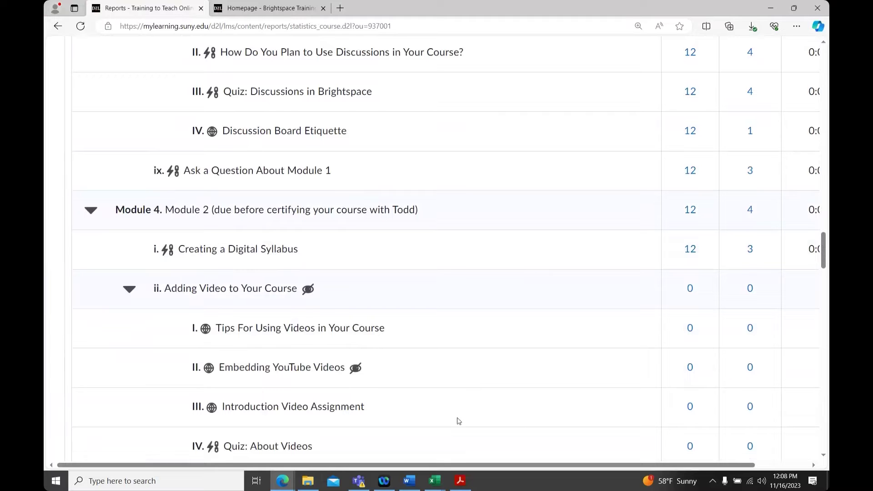
# - Review the Average Time Spent figures for the topics in the Start Here! Course Information module
pyautogui.hscroll(2, 475, 466)
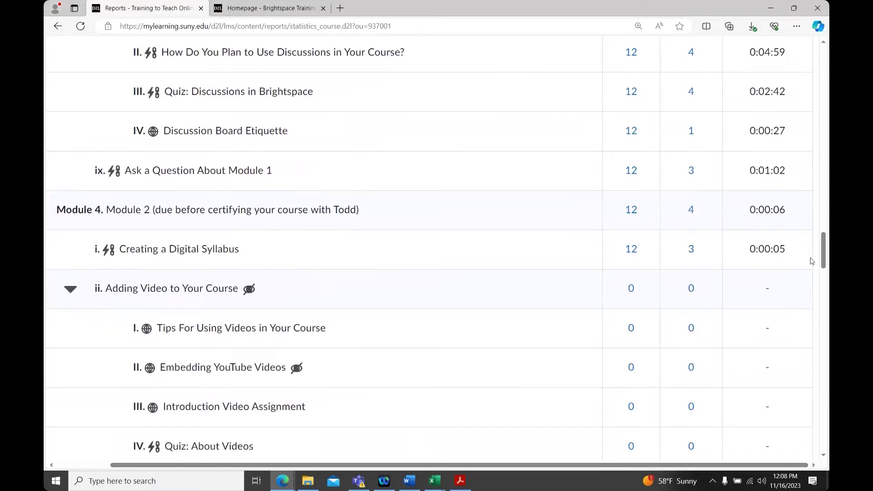
pyautogui.moveTo(826, 249); pyautogui.dragTo(827, 103)
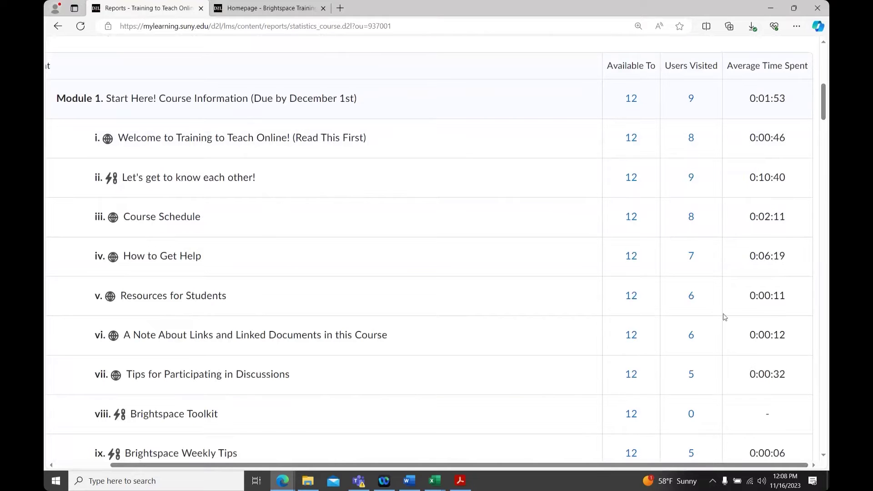
pyautogui.scroll(-2, 752, 302)
pyautogui.scroll(-2, 751, 298)
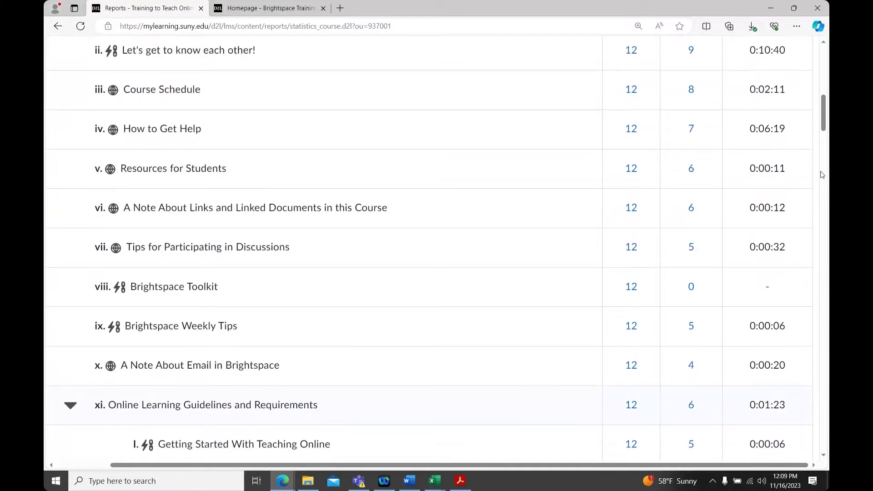
pyautogui.moveTo(823, 129); pyautogui.dragTo(824, 109)
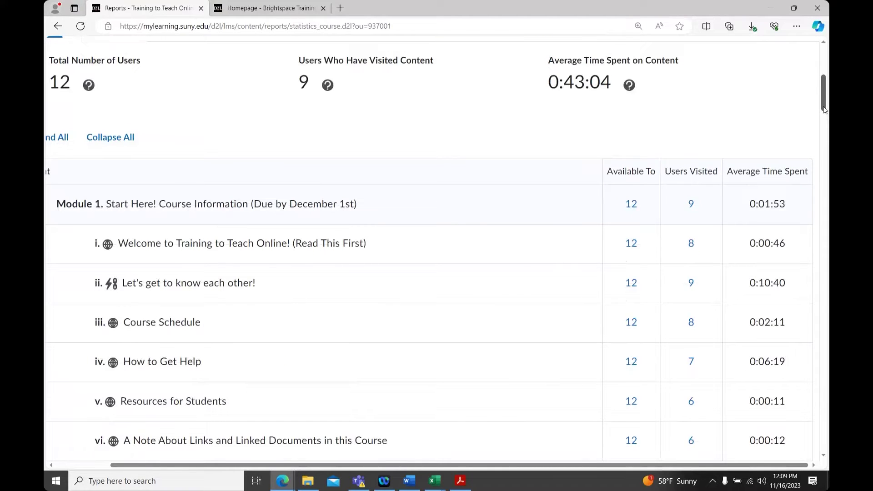
# - Open the visitor report for the "Let's get to know each other!" topic and check each user's number of visits and total time spent
pyautogui.click(691, 285)
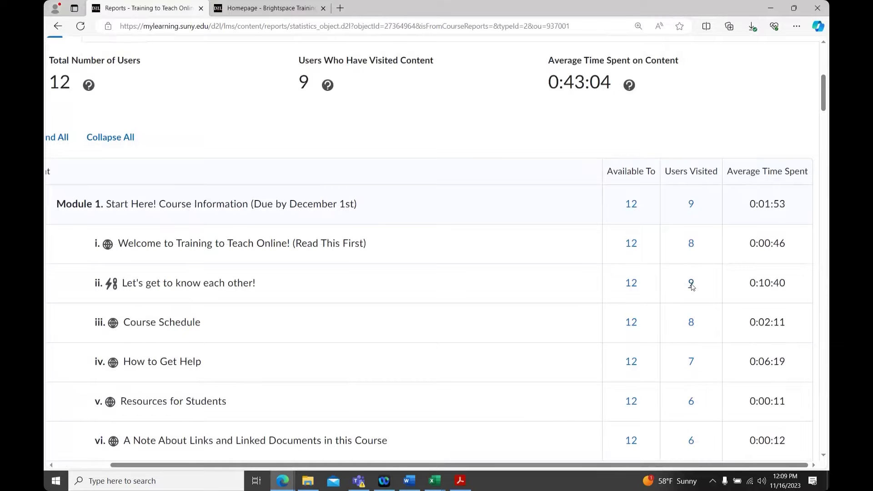
pyautogui.scroll(-2, 618, 235)
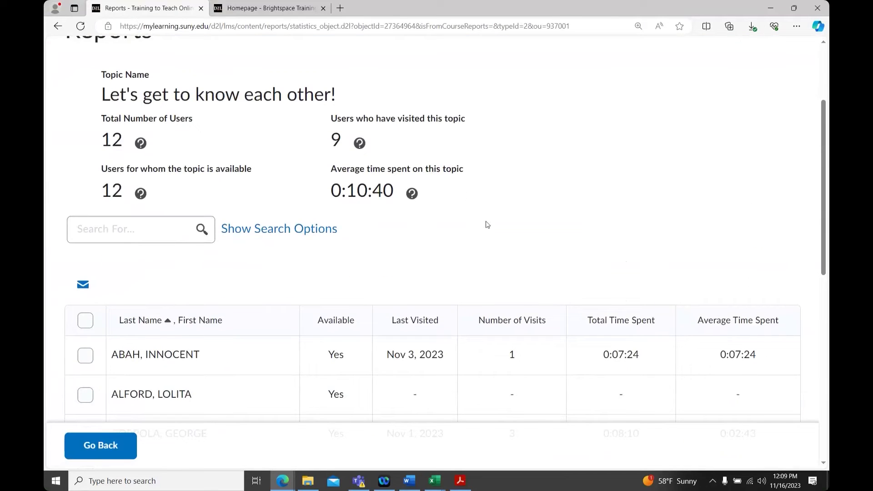
pyautogui.scroll(-3, 431, 234)
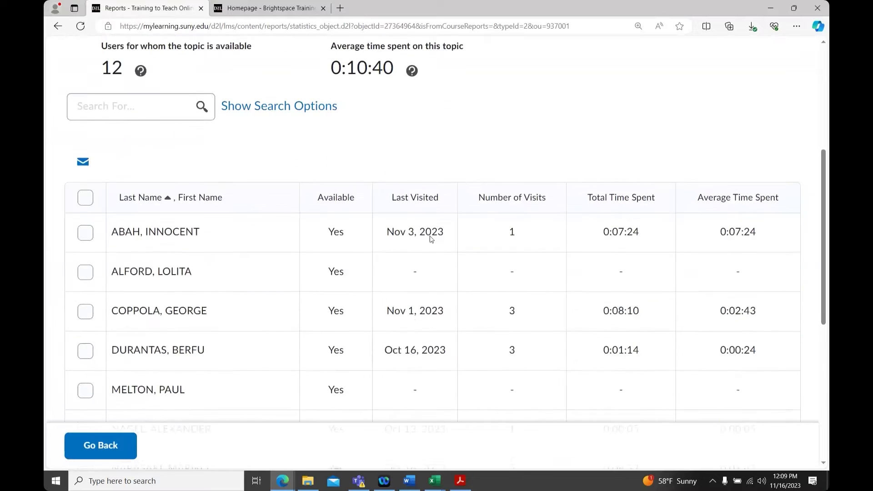
pyautogui.doubleClick(511, 225)
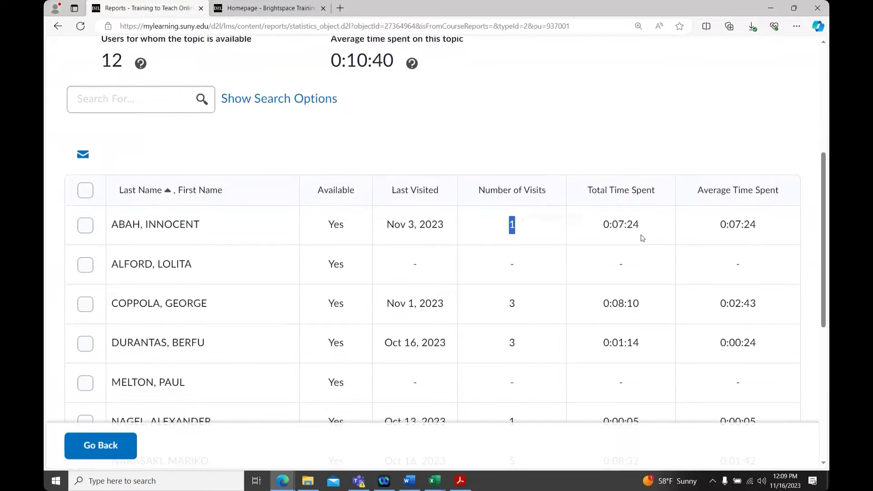
pyautogui.moveTo(641, 225); pyautogui.dragTo(617, 225)
pyautogui.scroll(-1, 522, 244)
pyautogui.doubleClick(511, 239)
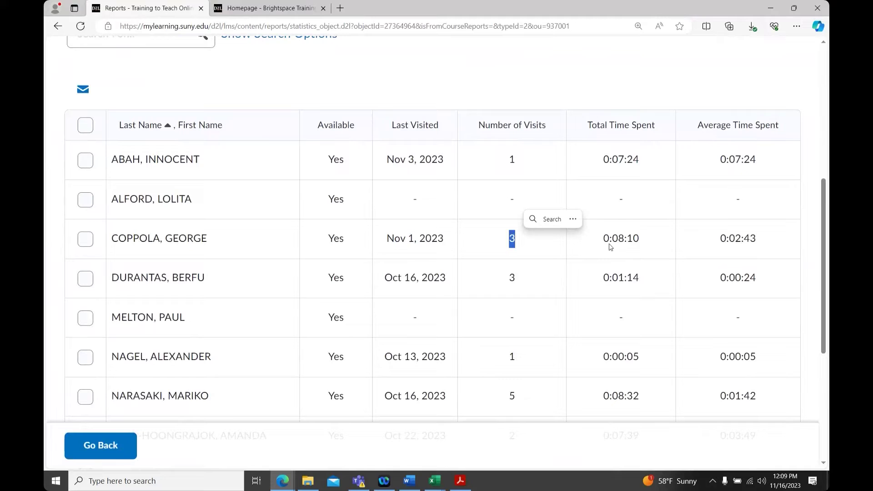
pyautogui.moveTo(609, 242); pyautogui.dragTo(635, 250)
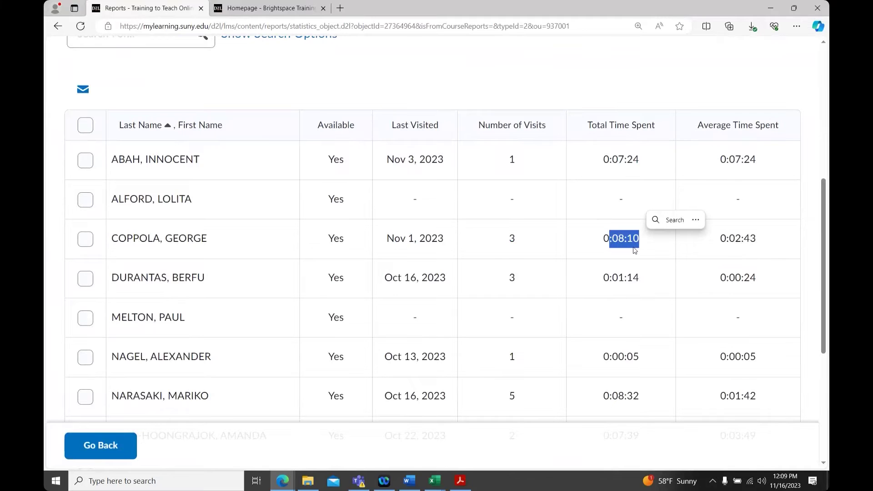
pyautogui.scroll(-1, 604, 273)
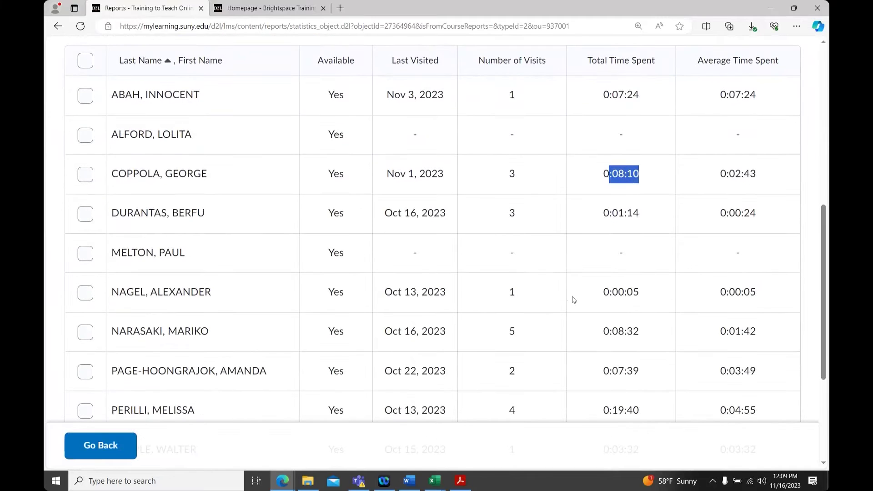
# - Compare the number of visits and total time spent for the remaining users, then check the topic's summary figures
pyautogui.doubleClick(513, 333)
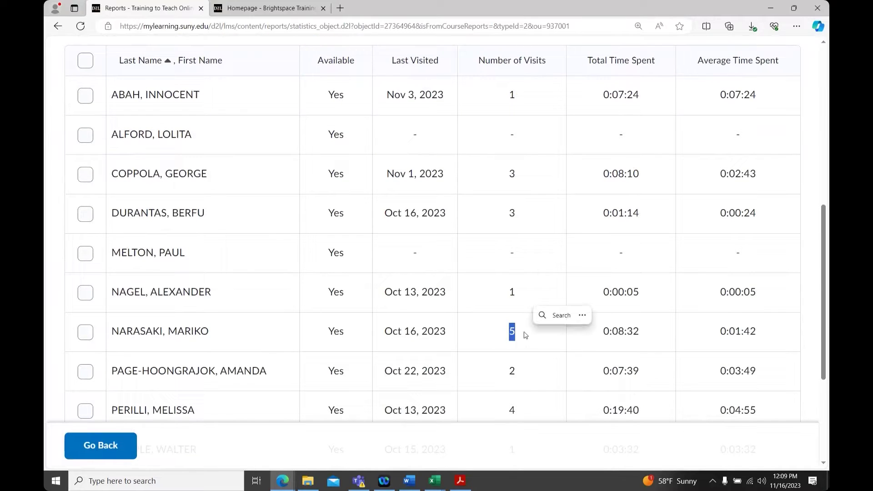
pyautogui.moveTo(603, 335); pyautogui.dragTo(642, 334)
pyautogui.scroll(-1, 642, 333)
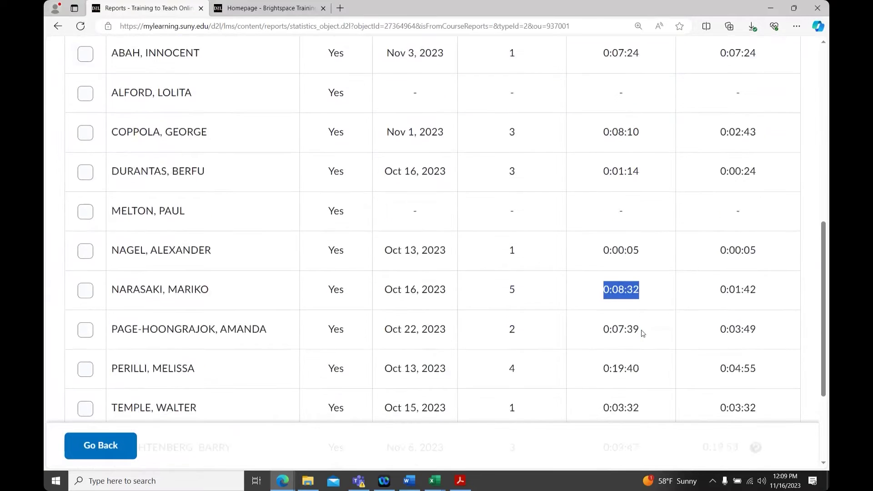
pyautogui.scroll(-1, 643, 334)
pyautogui.moveTo(648, 350); pyautogui.dragTo(600, 349)
pyautogui.scroll(-3, 573, 355)
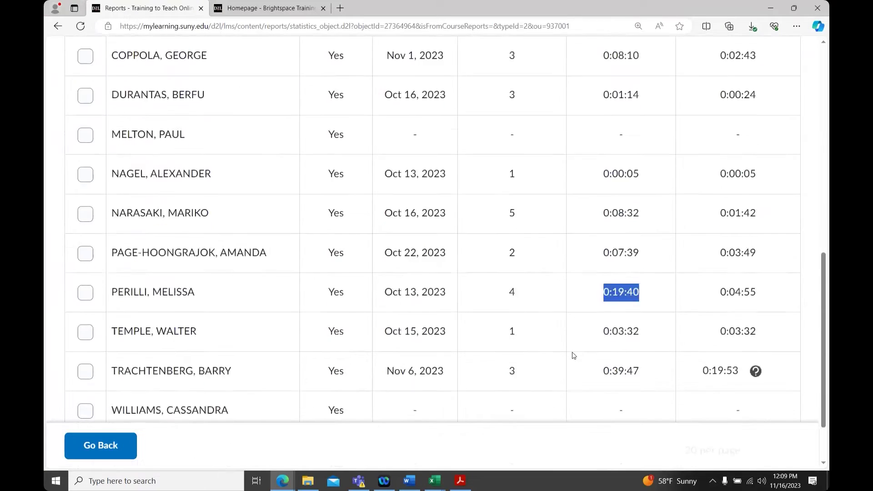
pyautogui.scroll(3, 574, 356)
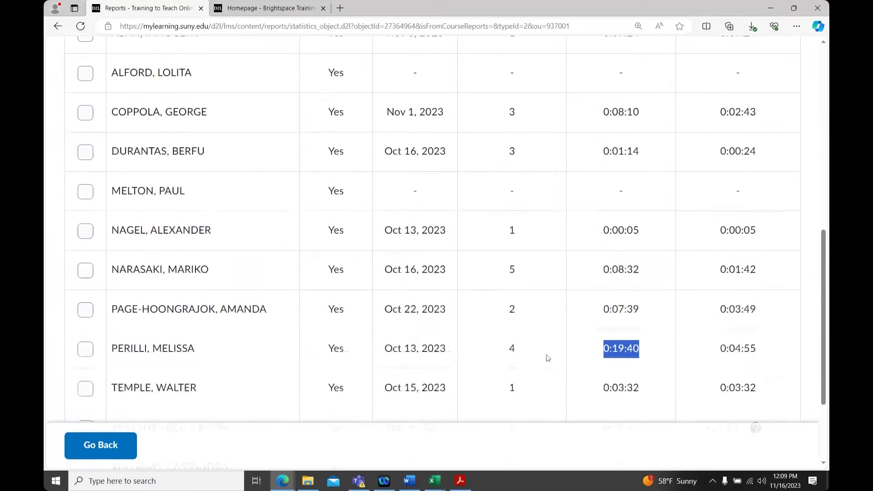
pyautogui.scroll(3, 637, 342)
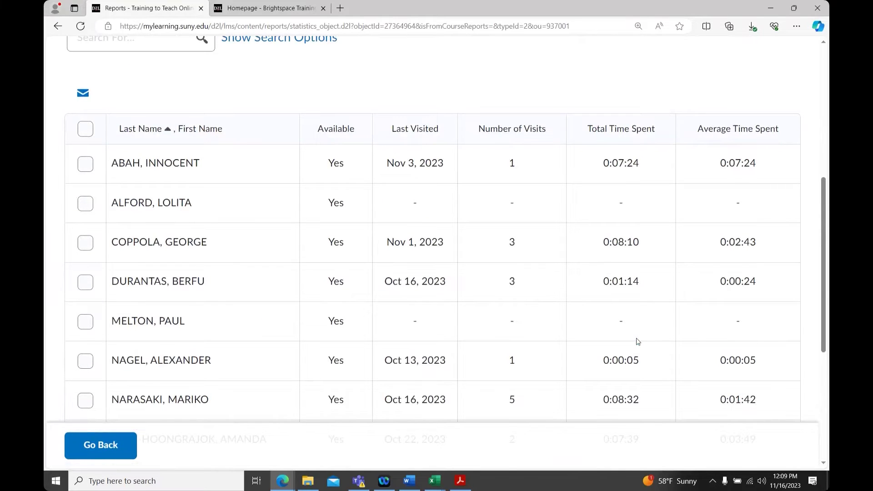
pyautogui.scroll(2, 638, 342)
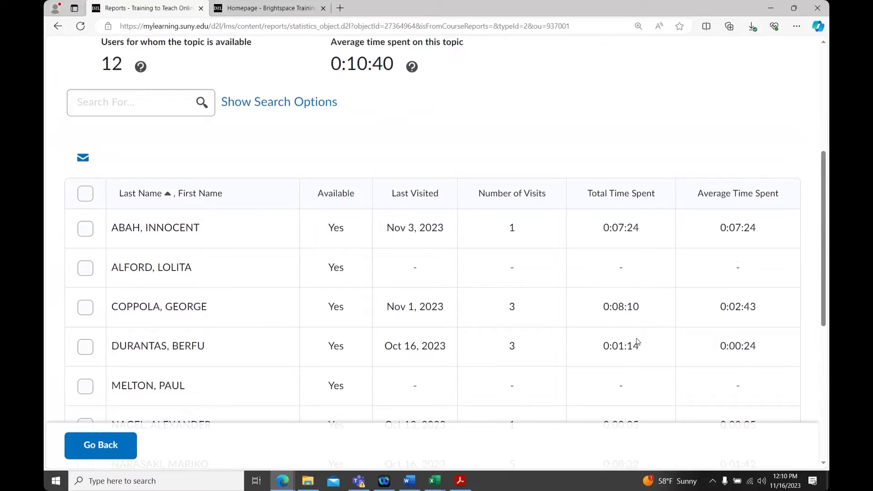
pyautogui.scroll(5, 637, 342)
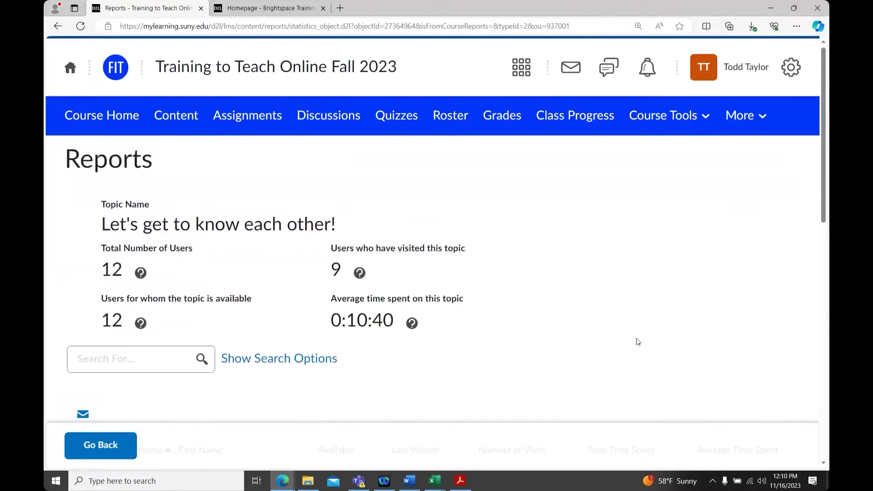
# - Switch to the Brightspace Training - Analytics course and open its Manage Grades list of grade items
pyautogui.hotkey('ctrl', 'Tab')
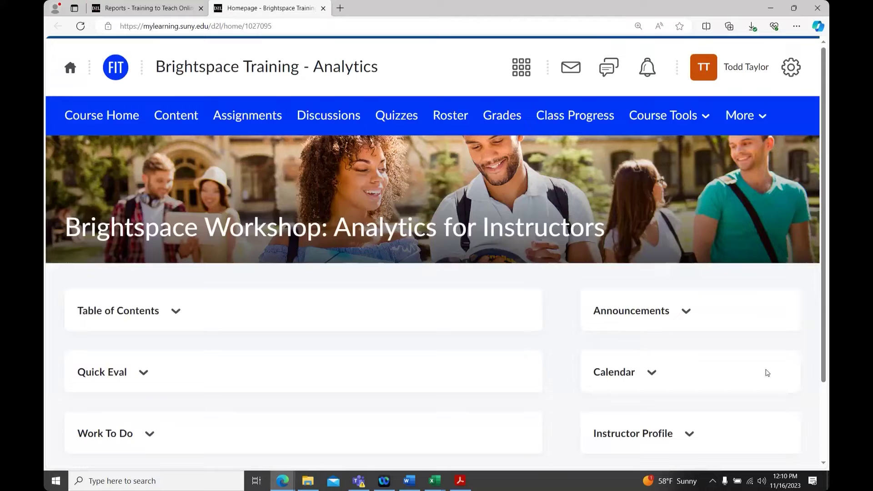
pyautogui.click(495, 121)
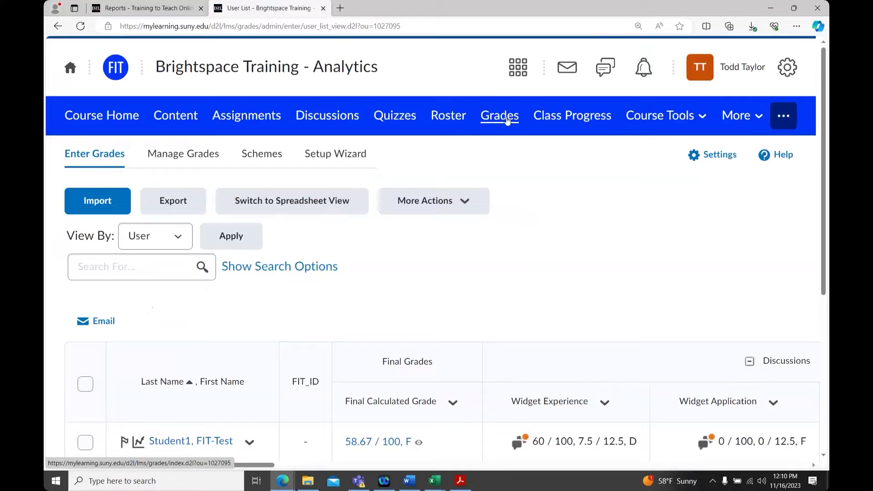
pyautogui.click(186, 157)
pyautogui.click(132, 160)
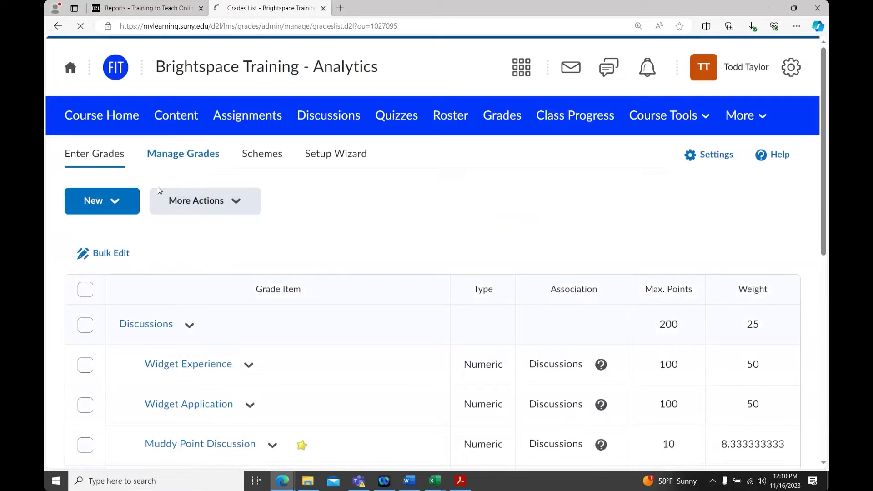
pyautogui.scroll(-4, 234, 257)
pyautogui.scroll(-1, 234, 258)
pyautogui.scroll(5, 235, 258)
pyautogui.click(189, 144)
pyautogui.scroll(-3, 357, 268)
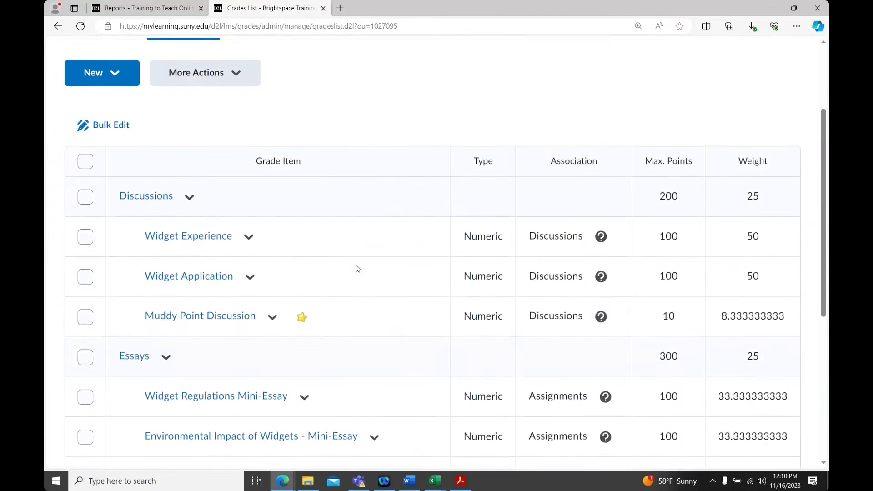
# - View the statistics for the Discussions grade category and examine its class statistics and grade distribution chart
pyautogui.click(187, 199)
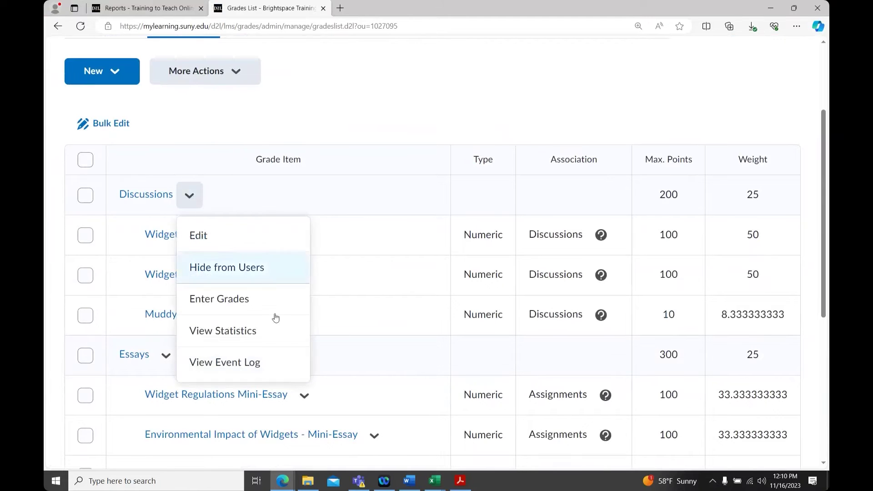
pyautogui.click(281, 331)
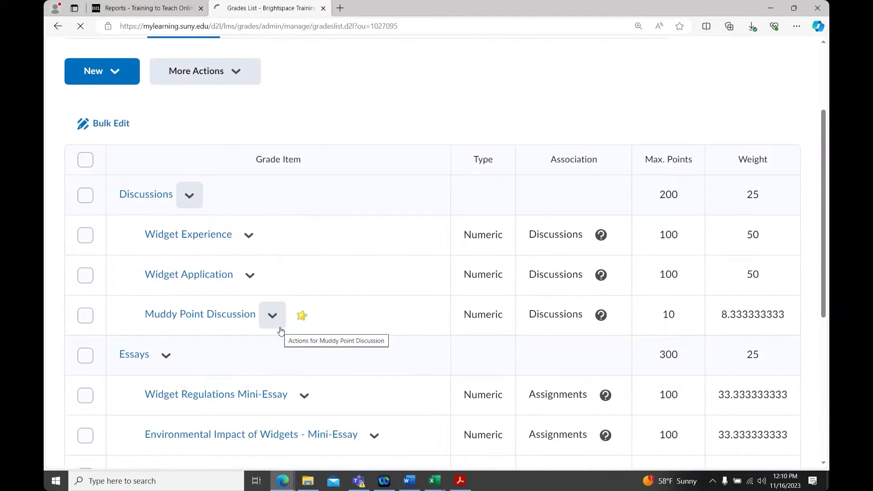
pyautogui.scroll(-3, 253, 324)
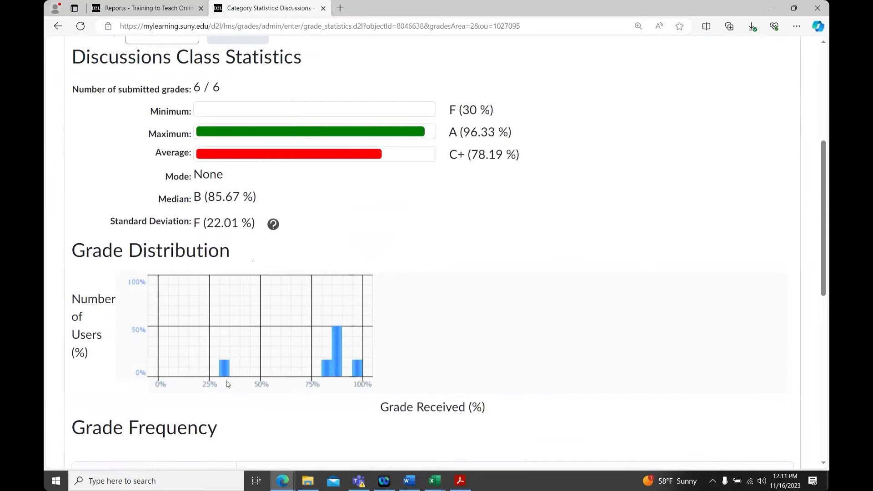
pyautogui.moveTo(230, 376)
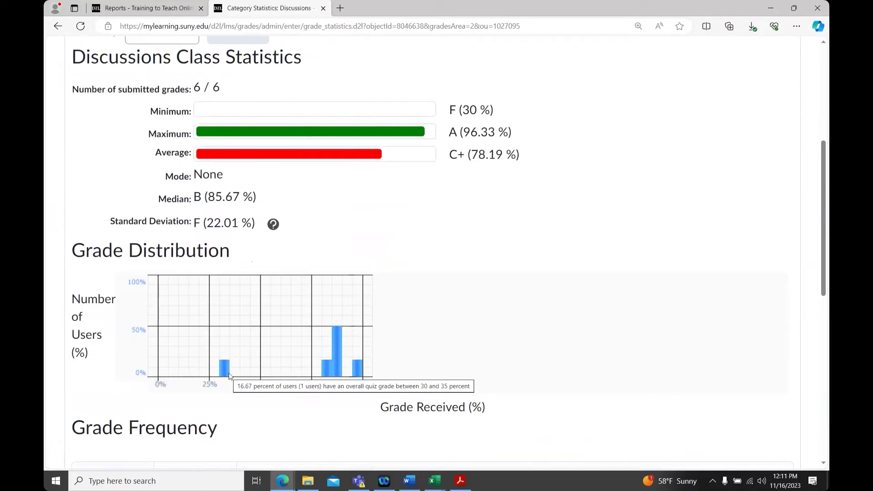
pyautogui.scroll(-1, 230, 376)
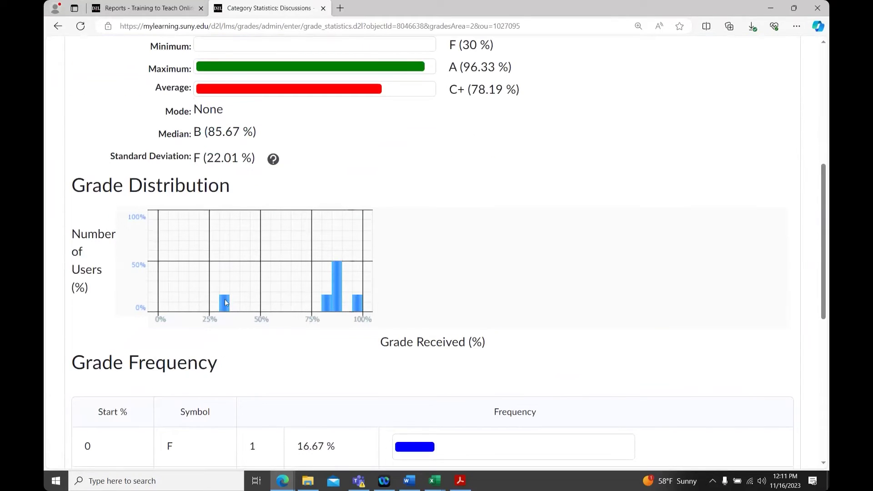
pyautogui.moveTo(224, 310)
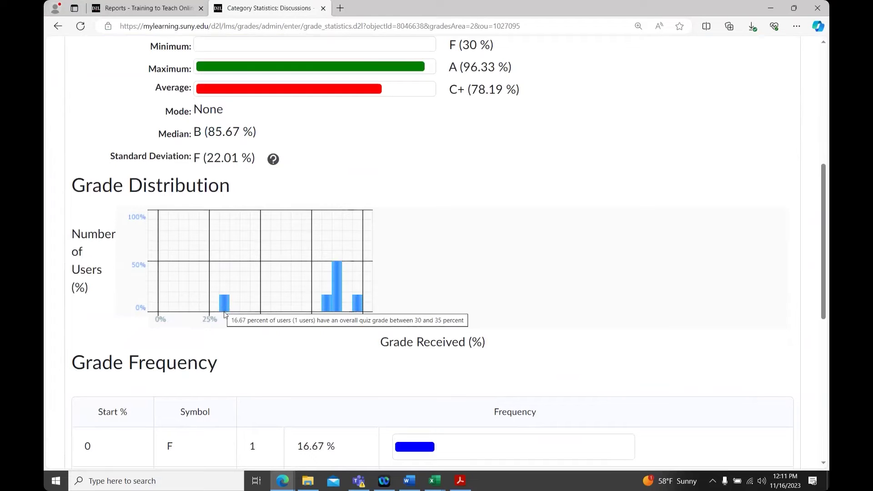
pyautogui.scroll(1, 224, 314)
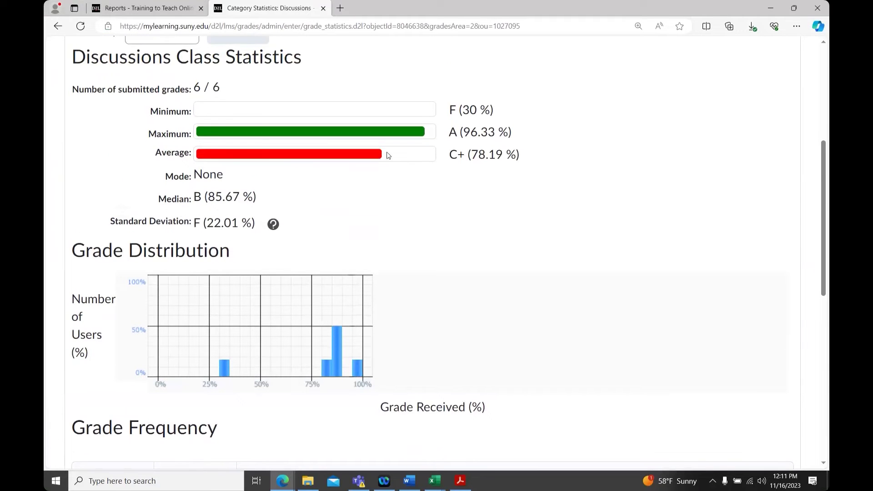
pyautogui.scroll(4, 409, 214)
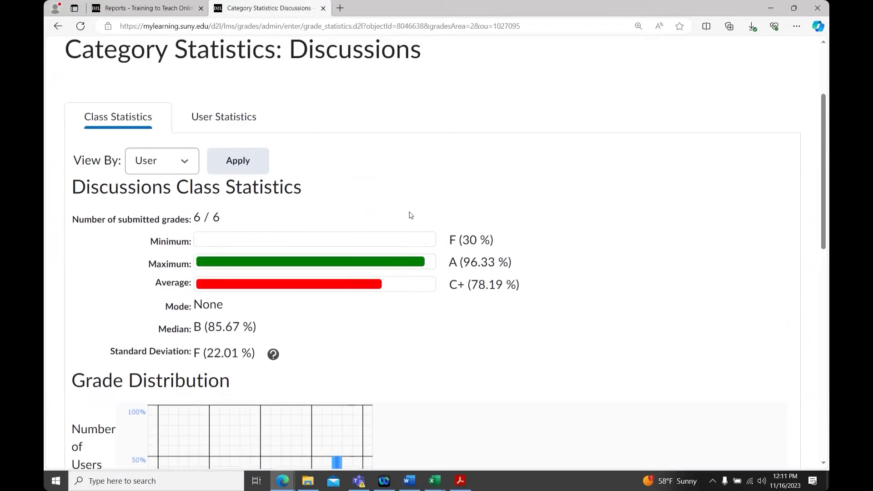
# - Return to Manage Grades and open the statistics for the Widget Regulations Mini-Essay grade item
pyautogui.click(96, 151)
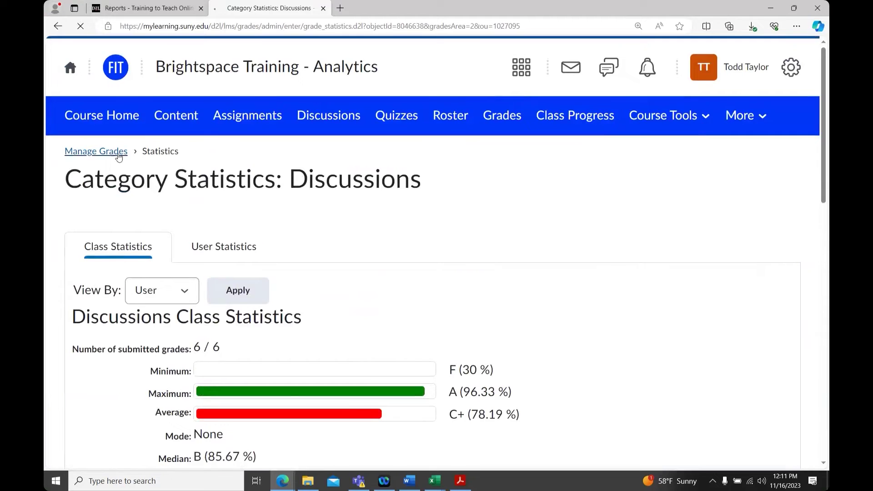
pyautogui.scroll(-5, 542, 298)
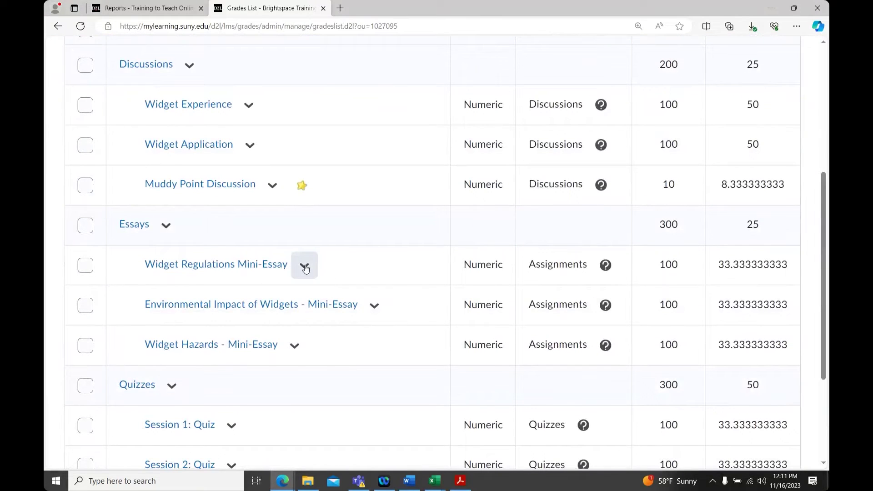
pyautogui.click(304, 267)
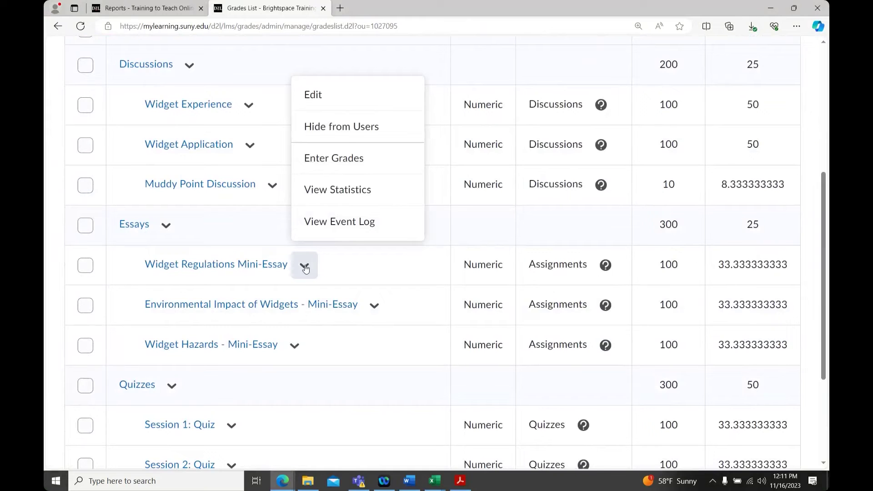
pyautogui.click(399, 196)
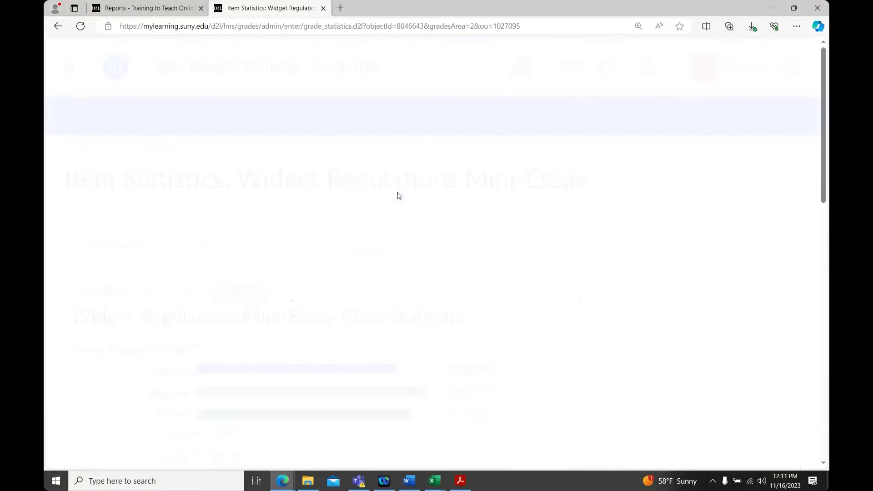
# - Review the Widget Regulations Mini-Essay class statistics, grade distribution and grade frequency table
pyautogui.scroll(-5, 478, 293)
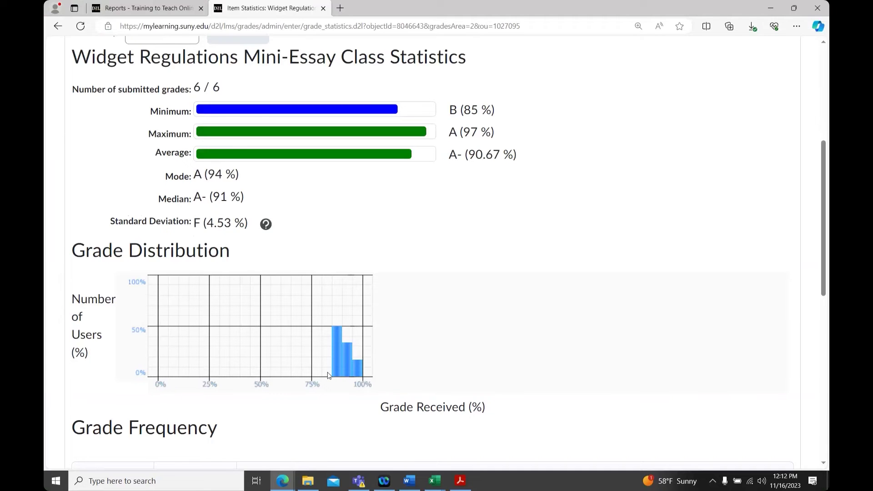
pyautogui.scroll(-2, 372, 357)
pyautogui.scroll(2, 372, 357)
pyautogui.scroll(-10, 322, 331)
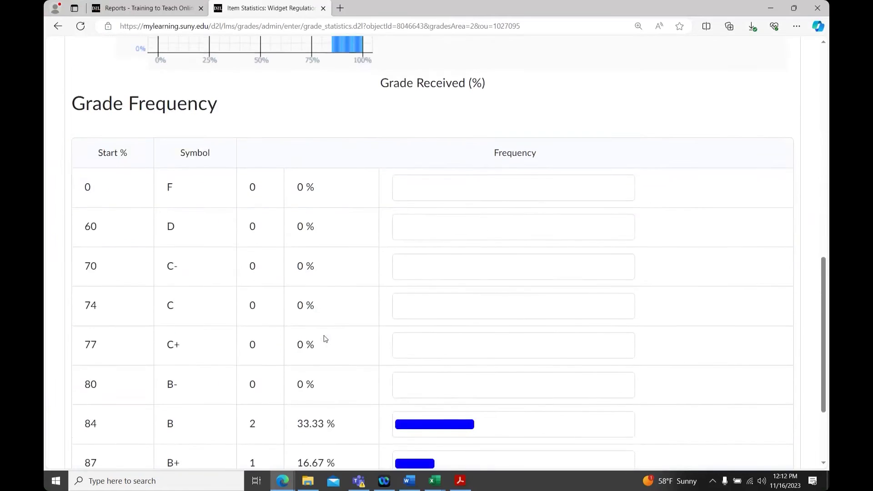
pyautogui.scroll(15, 325, 337)
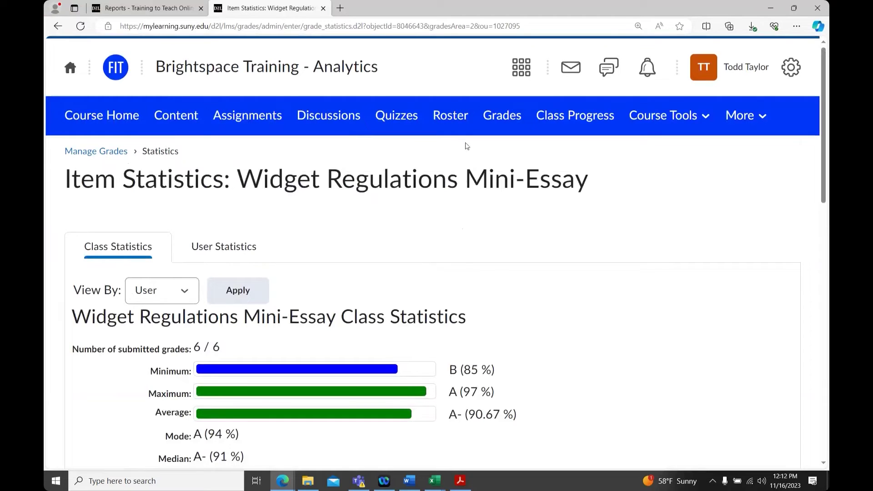
# - Go back to the Manage Grades list and open the statistics for the Quizzes category
pyautogui.click(501, 117)
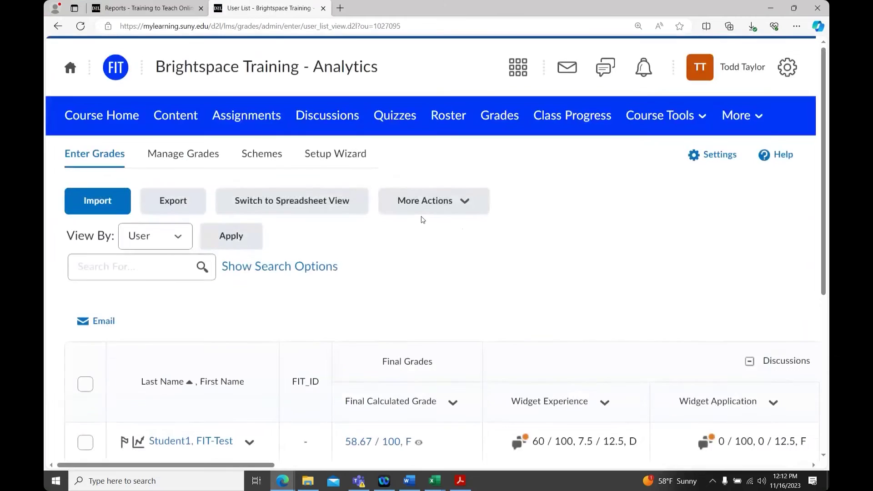
pyautogui.scroll(-3, 423, 220)
pyautogui.scroll(3, 423, 220)
pyautogui.click(160, 156)
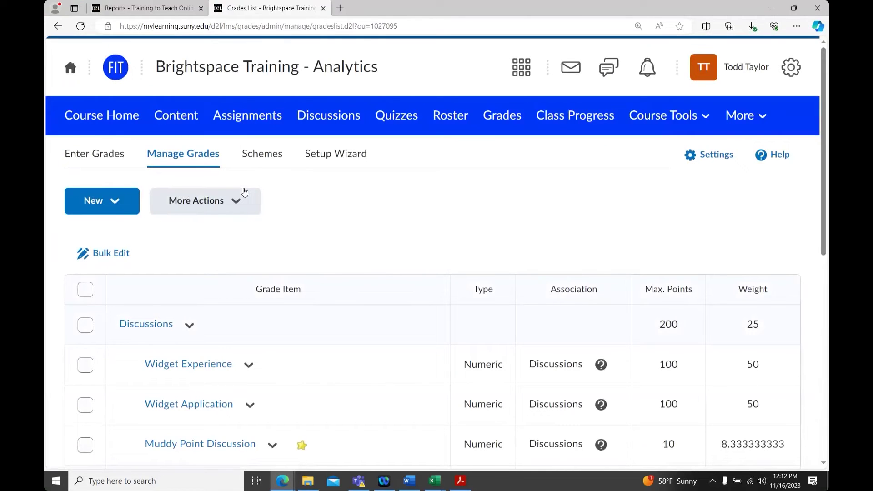
pyautogui.scroll(-3, 318, 242)
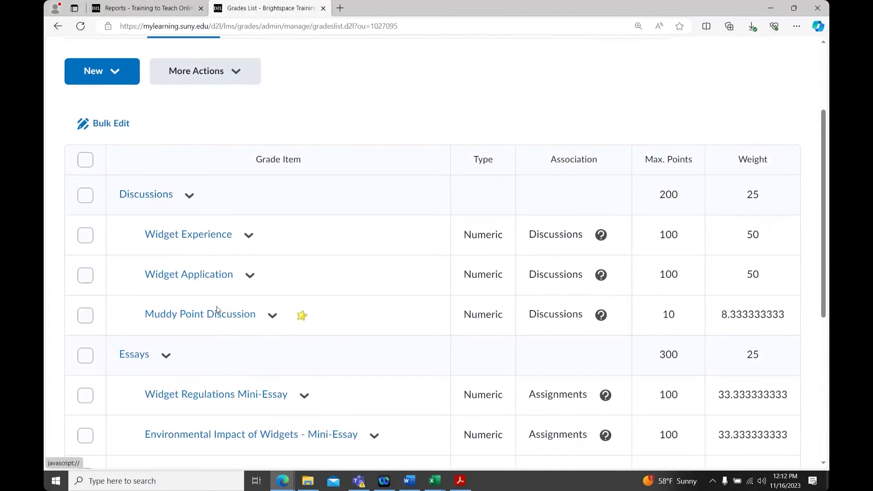
pyautogui.scroll(-4, 203, 310)
pyautogui.scroll(-2, 216, 306)
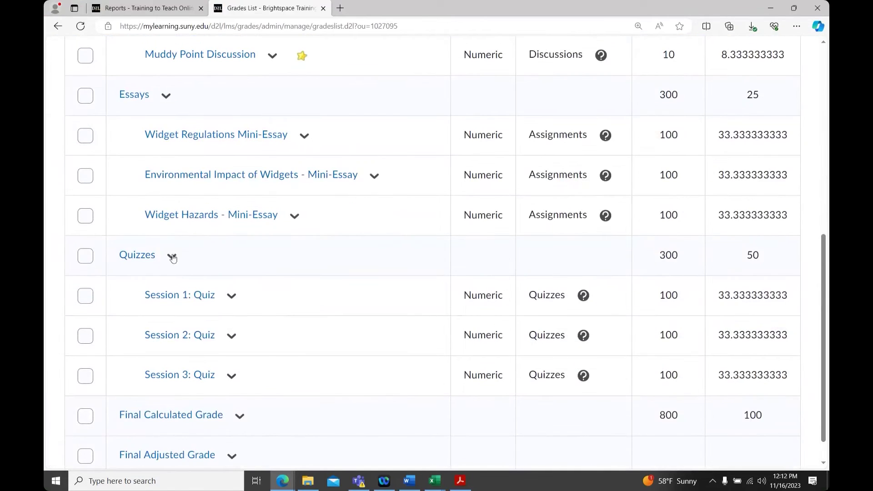
pyautogui.click(171, 256)
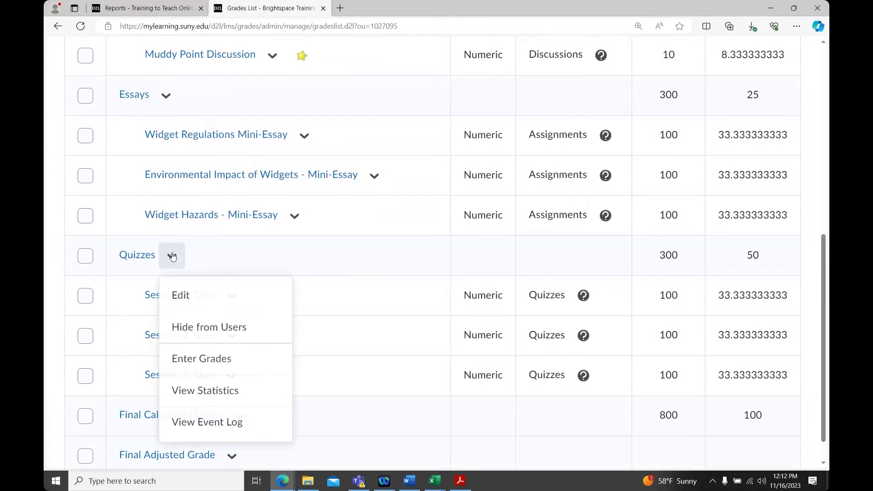
pyautogui.click(250, 391)
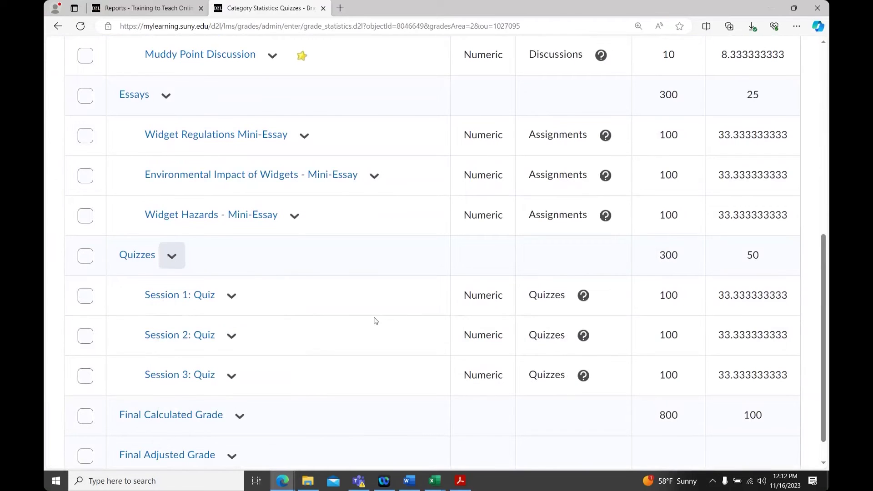
# - Examine the Quizzes category's class statistics, grade distribution and grade frequency
pyautogui.scroll(-3, 411, 304)
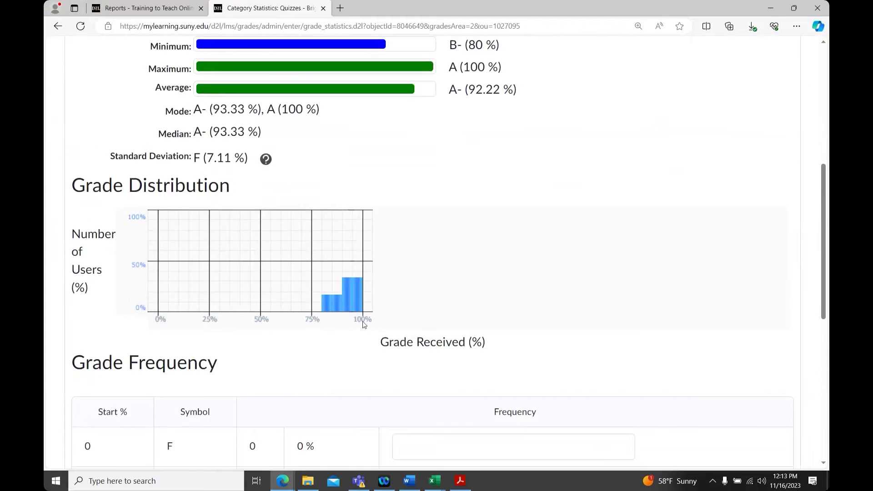
pyautogui.scroll(1, 364, 323)
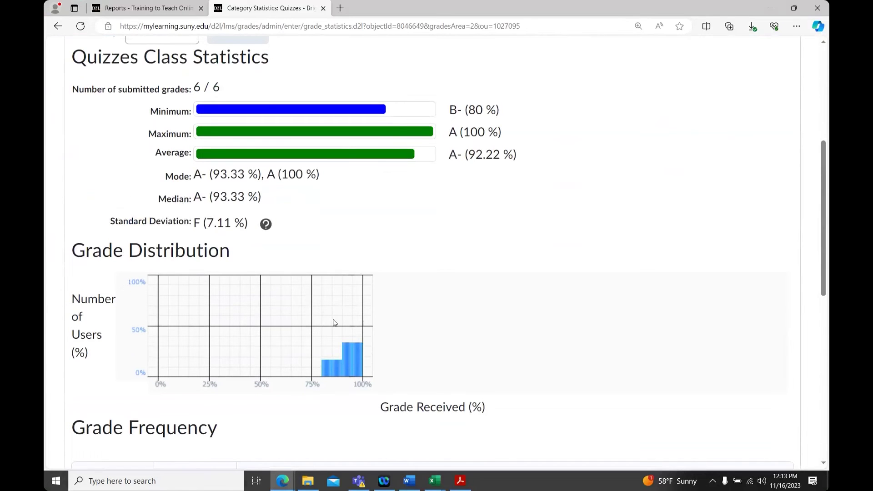
pyautogui.scroll(-5, 334, 322)
pyautogui.scroll(10, 367, 316)
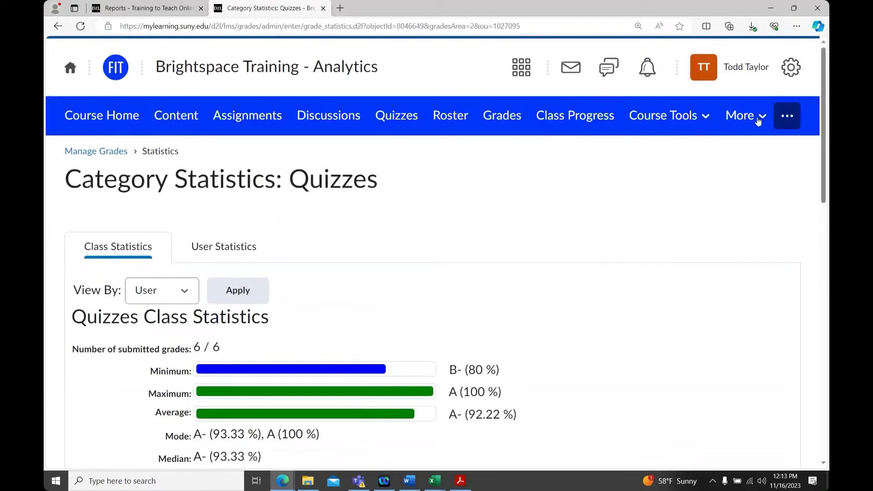
# - Go to Course Administration and open the course's Rubrics tool under Assessment
pyautogui.click(698, 117)
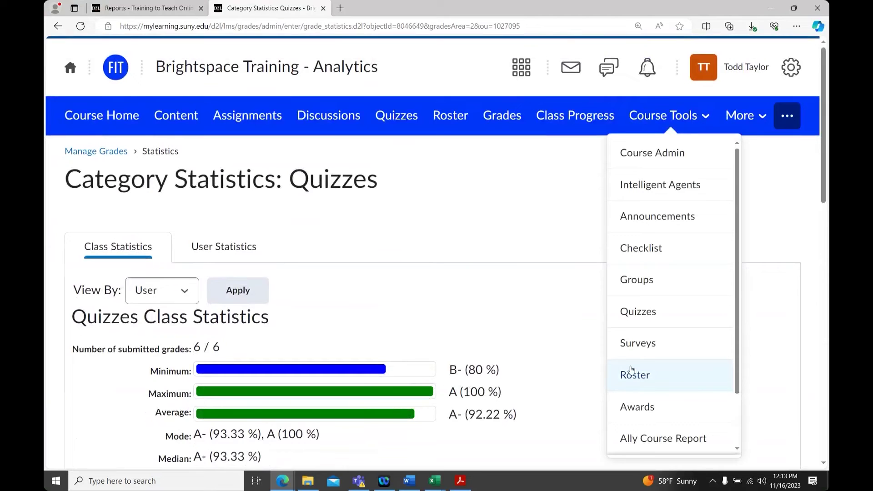
pyautogui.click(694, 160)
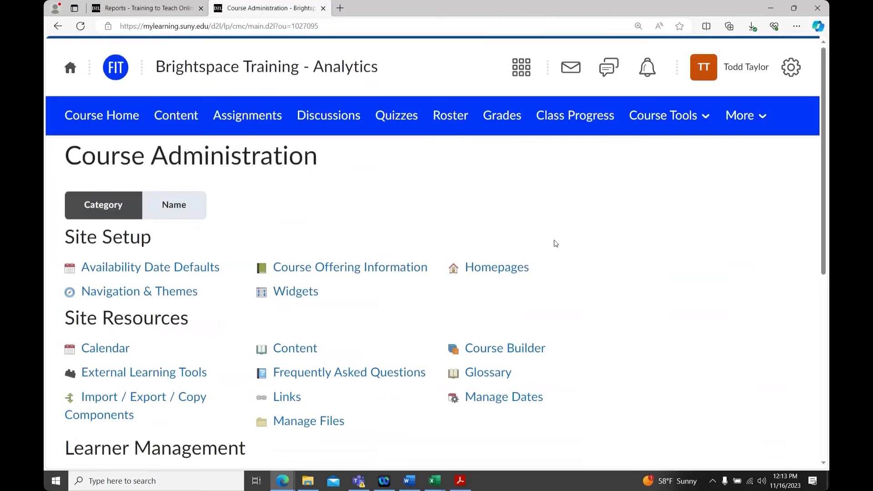
pyautogui.scroll(-5, 555, 243)
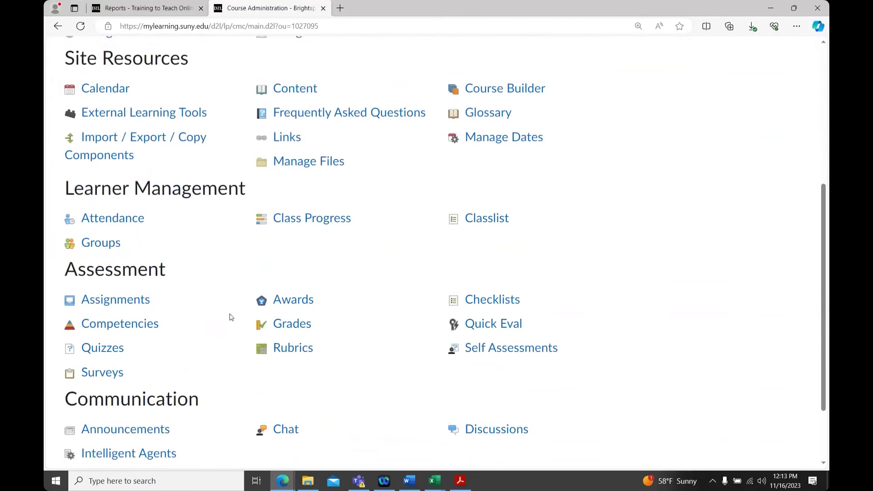
pyautogui.click(294, 348)
# - Open the statistics for the locked Mini-Essay Rubric and show its competency activity associations
pyautogui.scroll(-3, 349, 331)
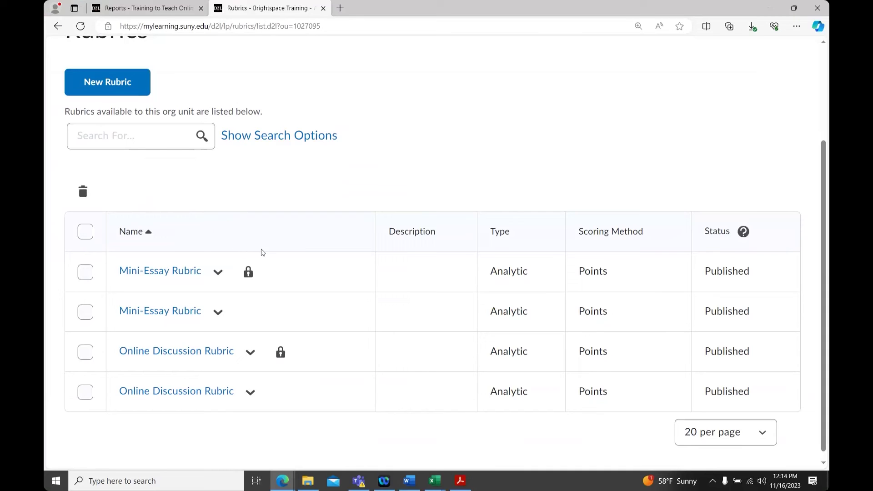
pyautogui.click(218, 273)
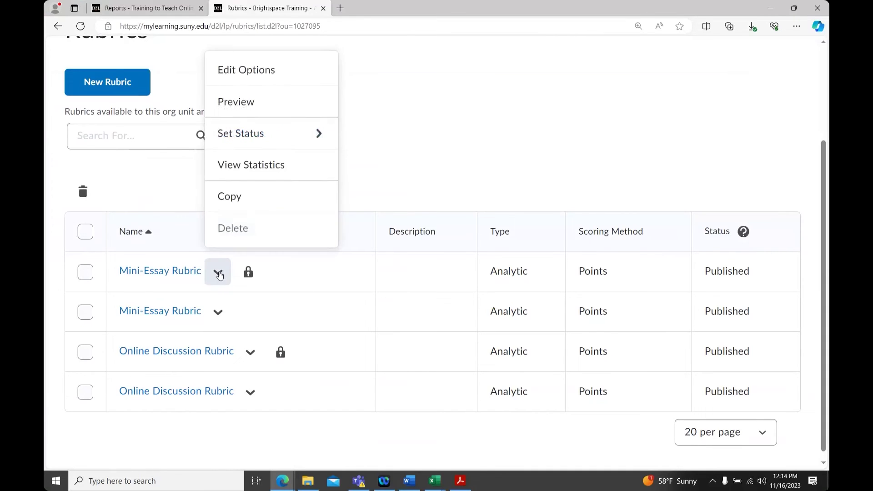
pyautogui.click(292, 171)
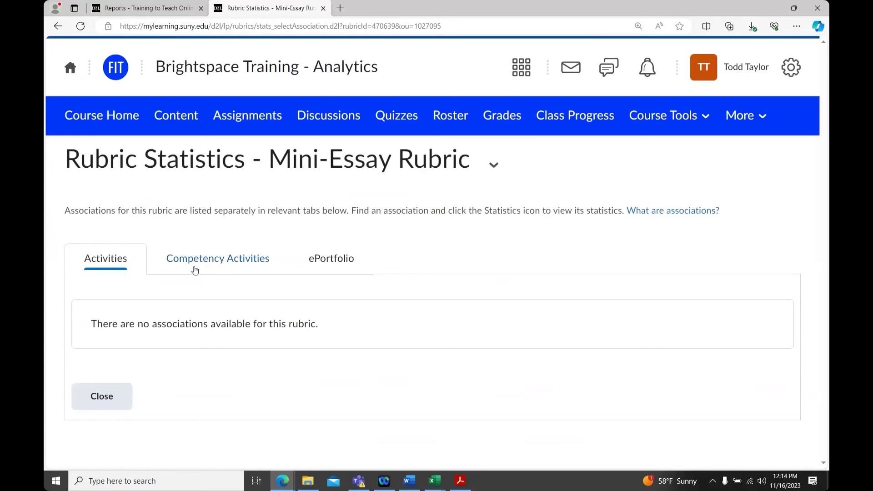
pyautogui.click(198, 271)
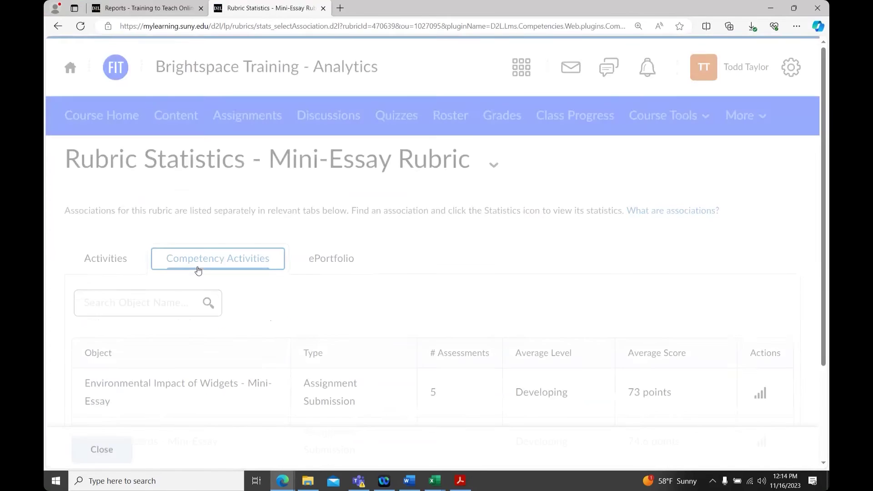
pyautogui.scroll(-1, 364, 264)
pyautogui.scroll(-1, 364, 264)
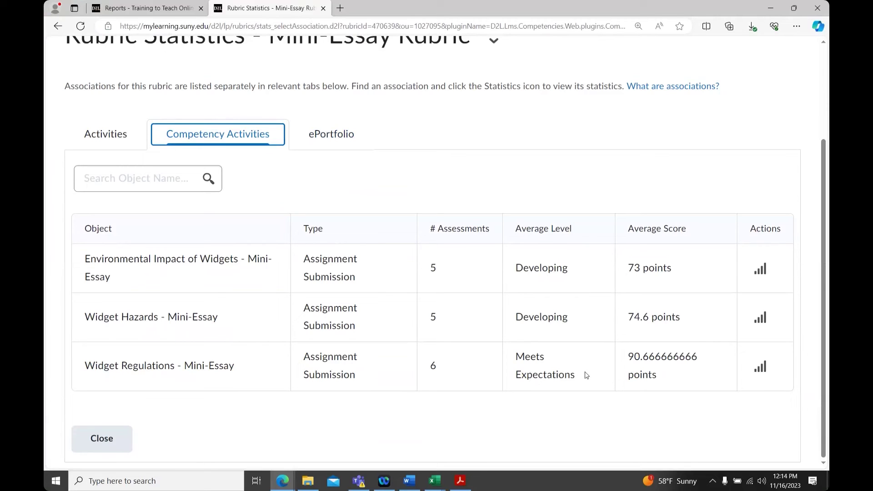
# - Open the rubric statistics for the Widget Hazards - Mini-Essay assignment and review its overall level frequencies
pyautogui.click(762, 319)
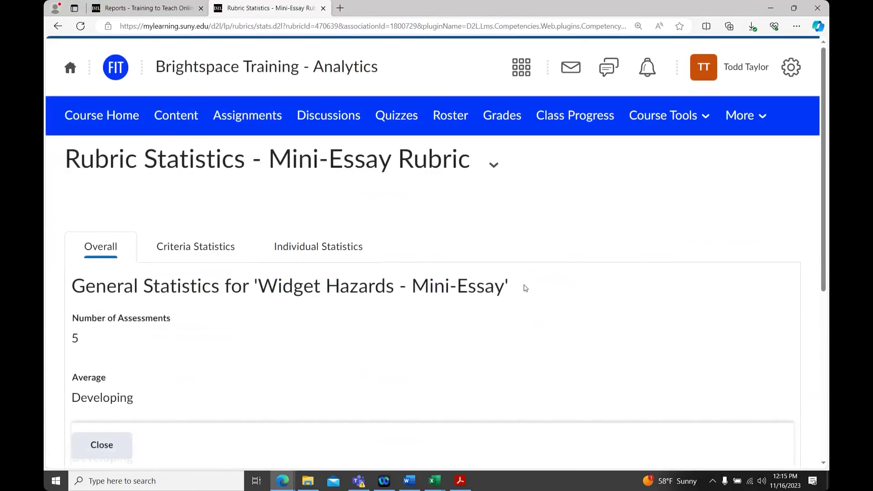
pyautogui.scroll(-5, 520, 290)
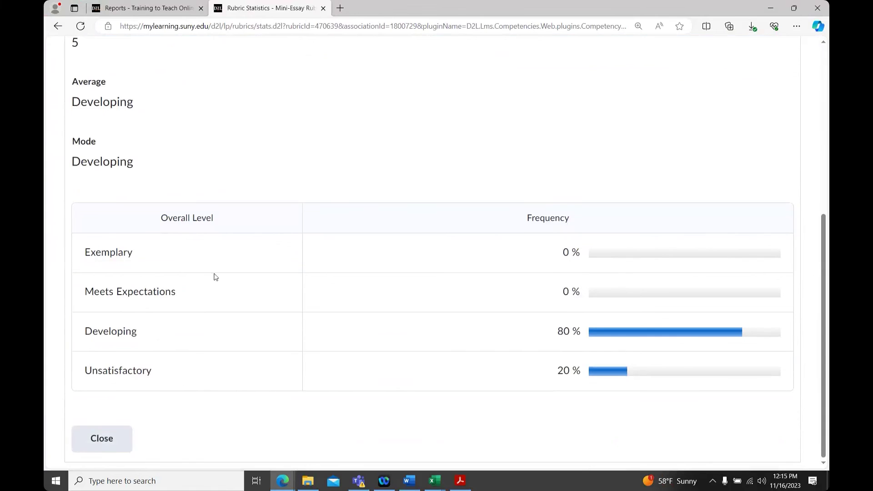
pyautogui.scroll(4, 230, 345)
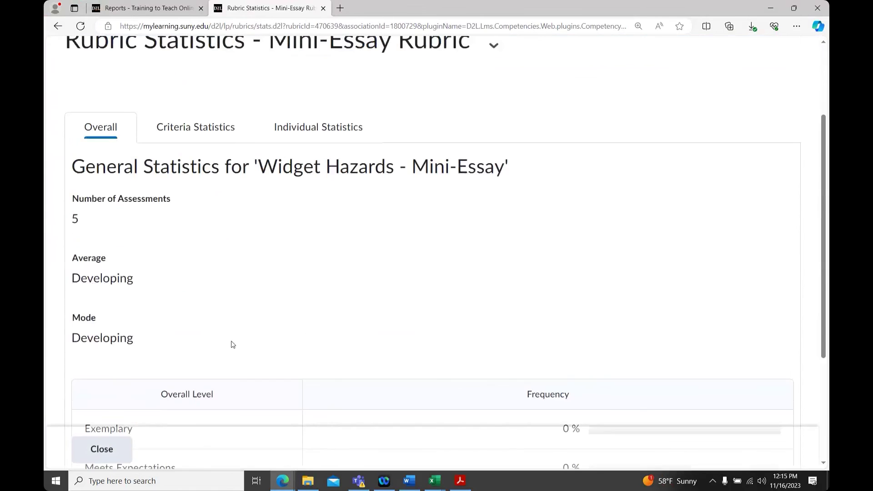
# - Examine the criteria statistics for the Widget Hazards - Mini-Essay, comparing level frequencies for each criterion from essay prompt response to Word Count
pyautogui.click(190, 152)
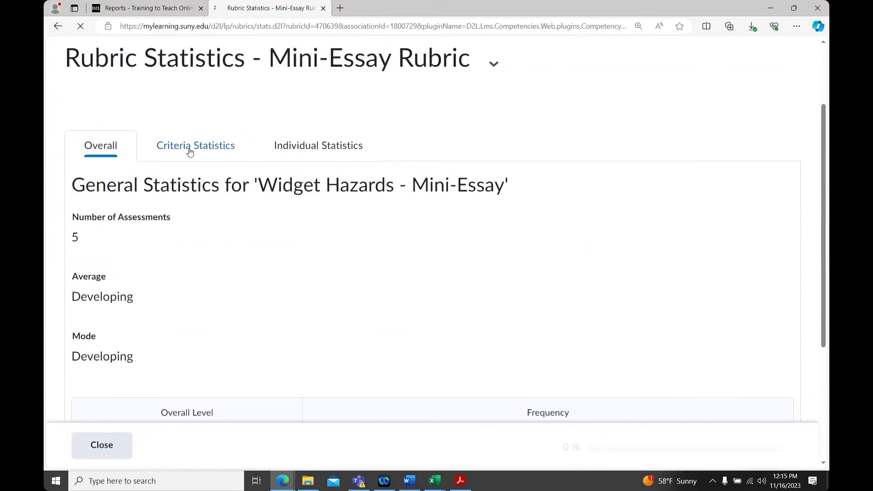
pyautogui.scroll(-4, 356, 283)
pyautogui.scroll(-1, 355, 282)
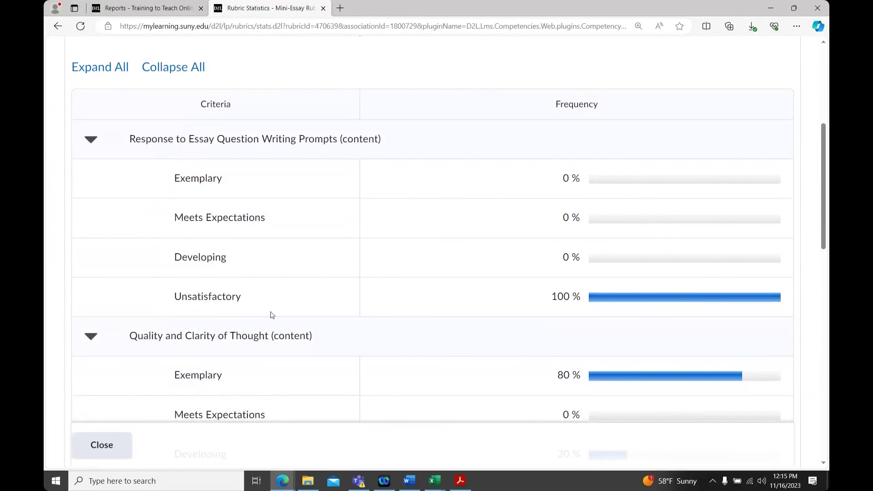
pyautogui.scroll(-3, 273, 309)
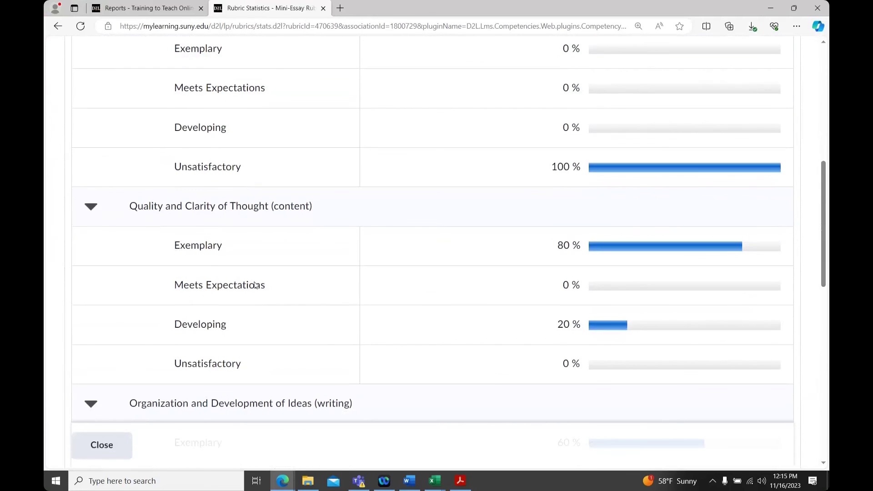
pyautogui.scroll(-3, 259, 300)
pyautogui.scroll(-4, 264, 336)
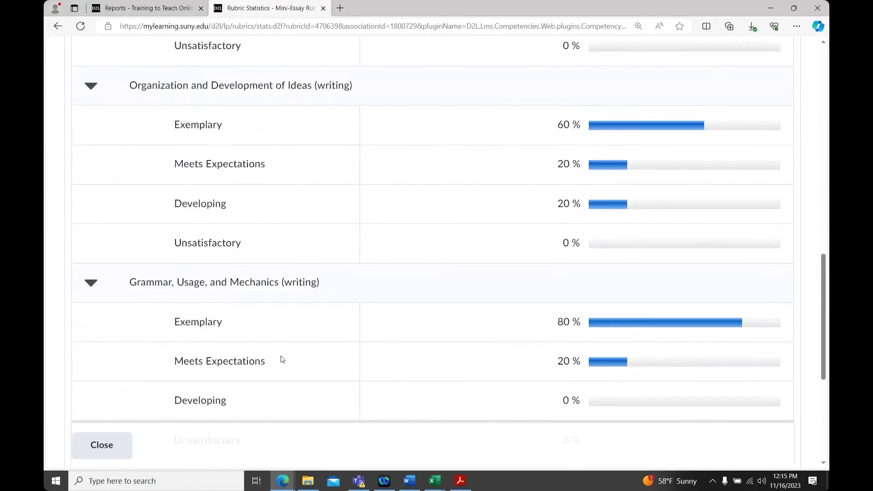
pyautogui.scroll(-2, 296, 288)
pyautogui.scroll(-3, 296, 312)
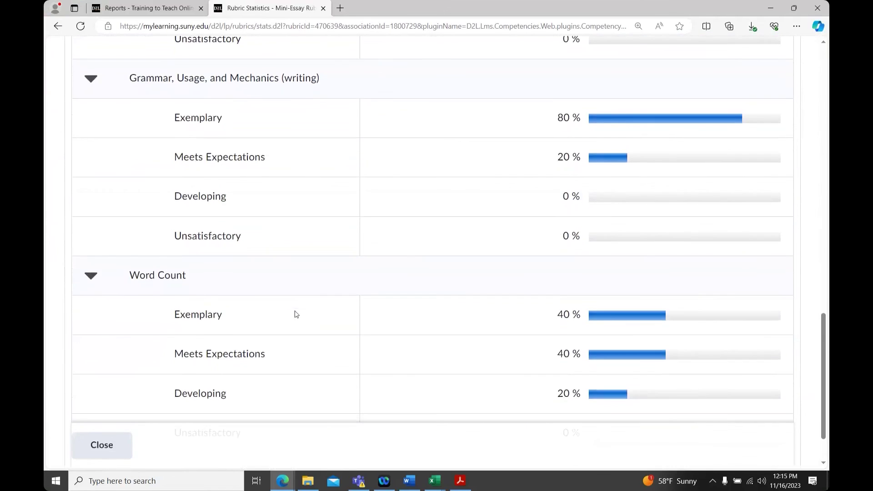
pyautogui.scroll(-2, 296, 314)
pyautogui.scroll(3, 287, 335)
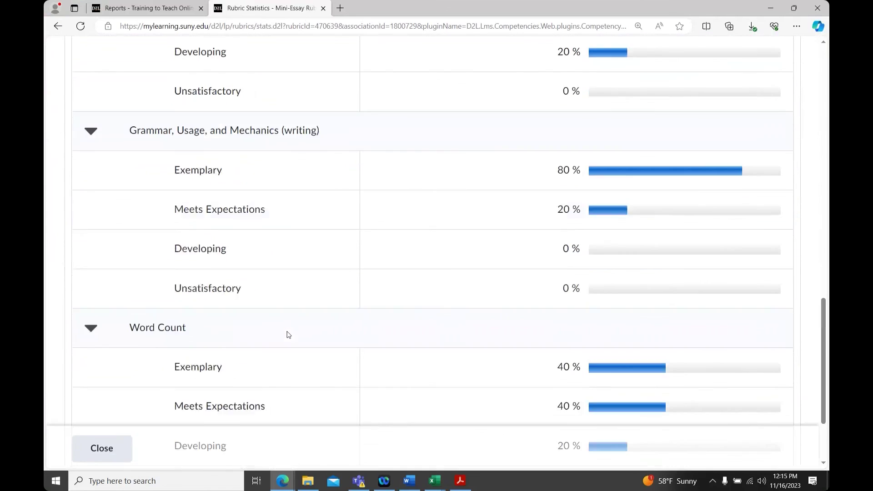
pyautogui.scroll(3, 286, 333)
pyautogui.scroll(-1, 274, 334)
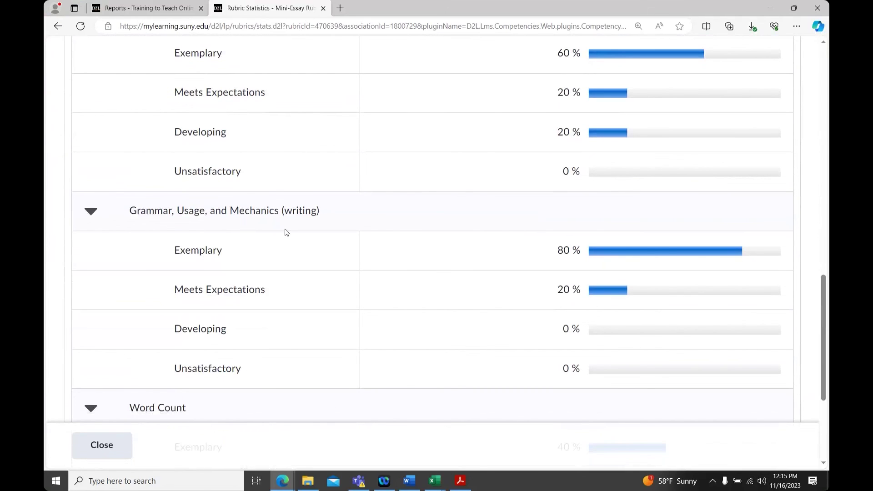
pyautogui.scroll(1, 289, 236)
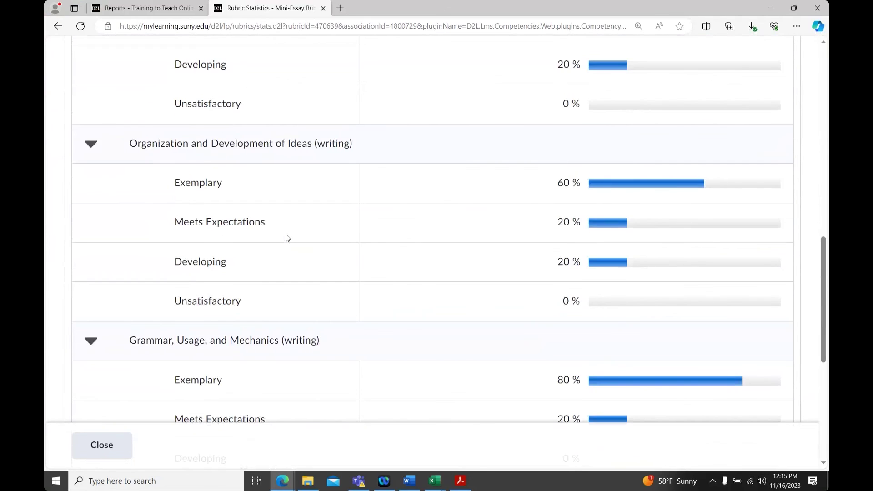
pyautogui.scroll(3, 254, 243)
pyautogui.scroll(6, 254, 244)
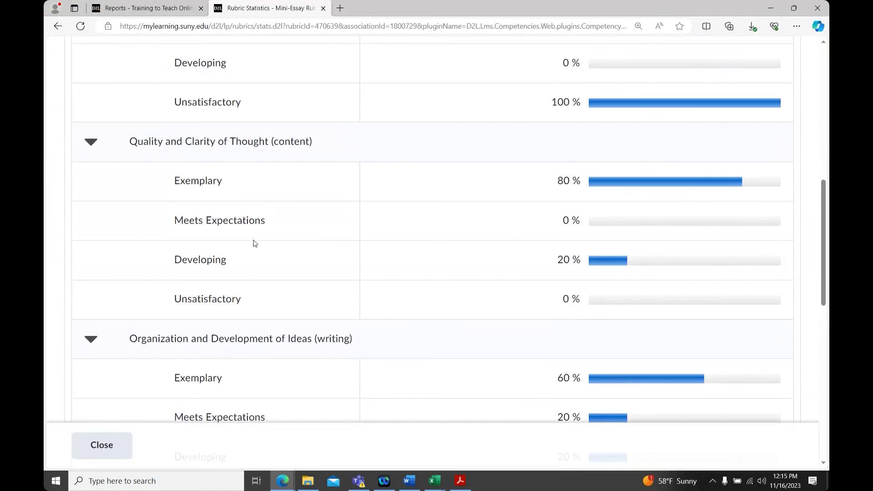